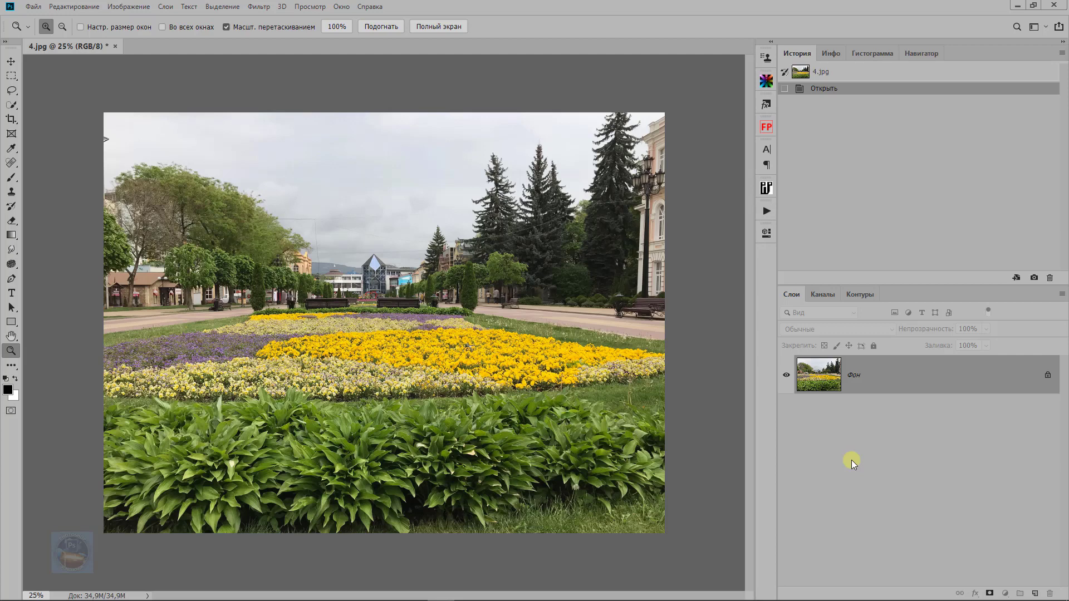
Step: Duplicate the Фон background layer as Слой 1 with Ctrl+J
{"action": "key", "text": "ctrl+j"}
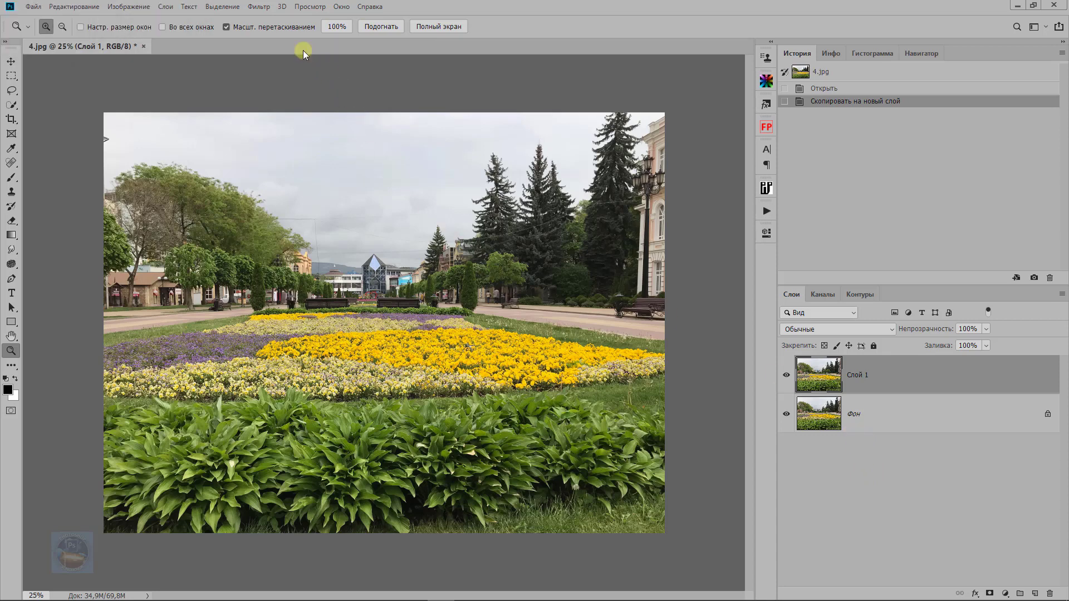
Step: Open the Glowing Edges filter with the whole photo fitted in its preview
{"action": "left_click", "coordinate": [259, 7]}
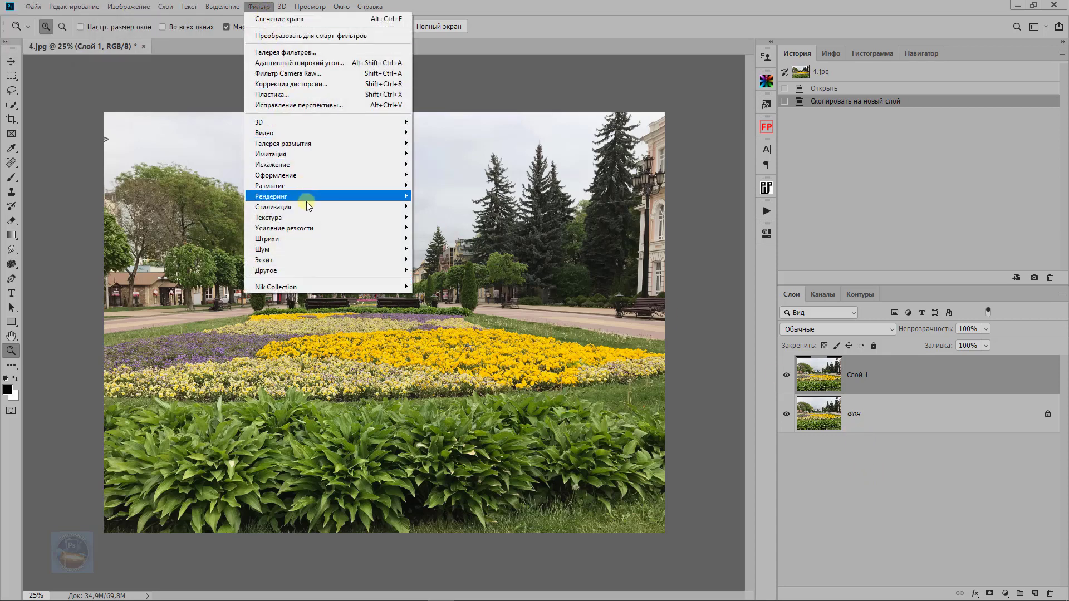
{"action": "mouse_move", "coordinate": [274, 205]}
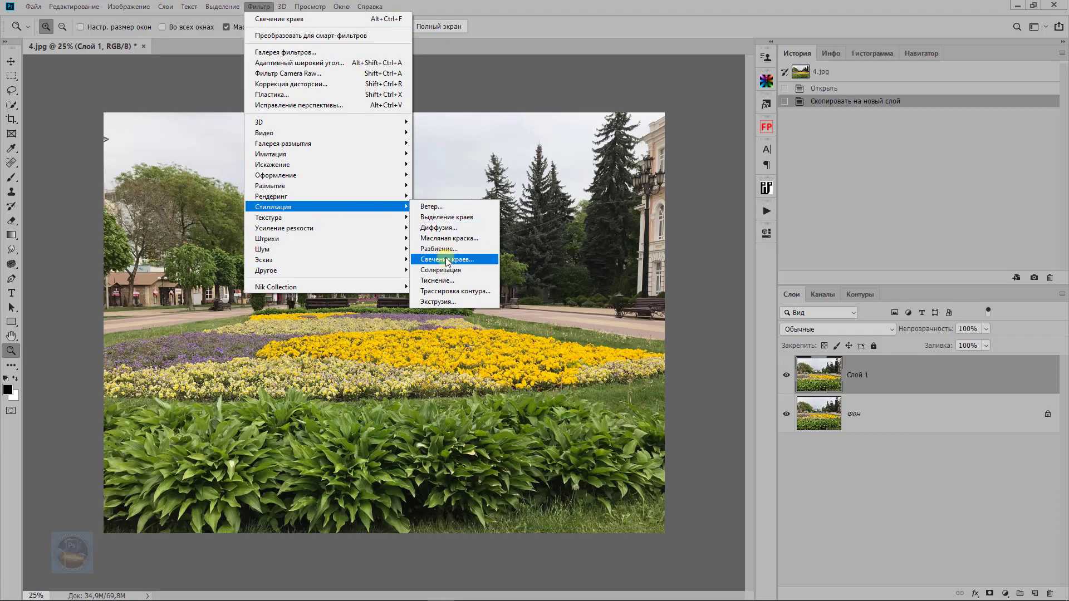
{"action": "left_click", "coordinate": [447, 260]}
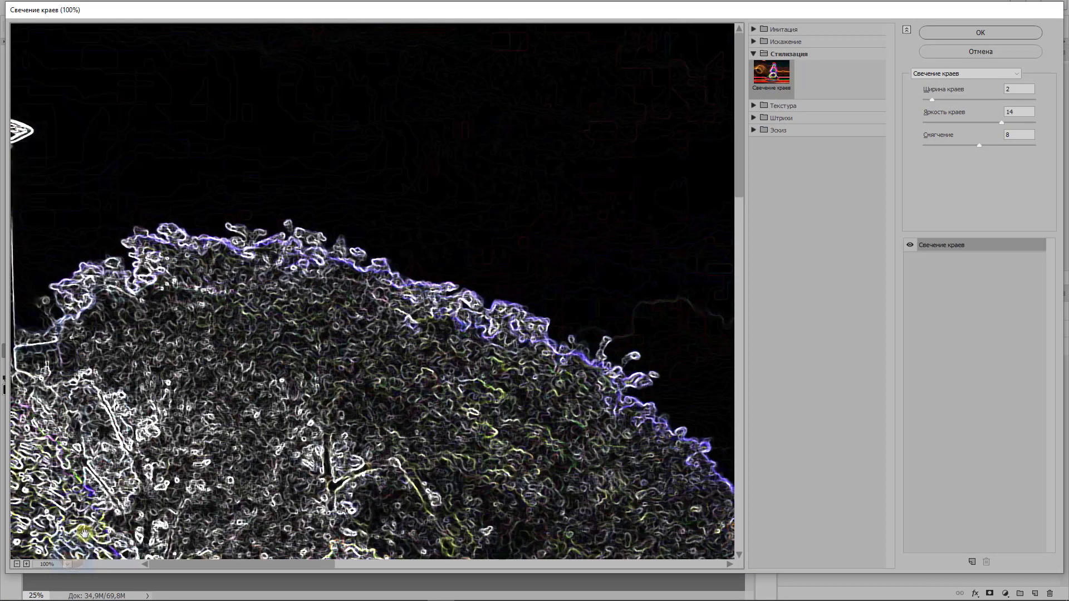
{"action": "left_click", "coordinate": [69, 564]}
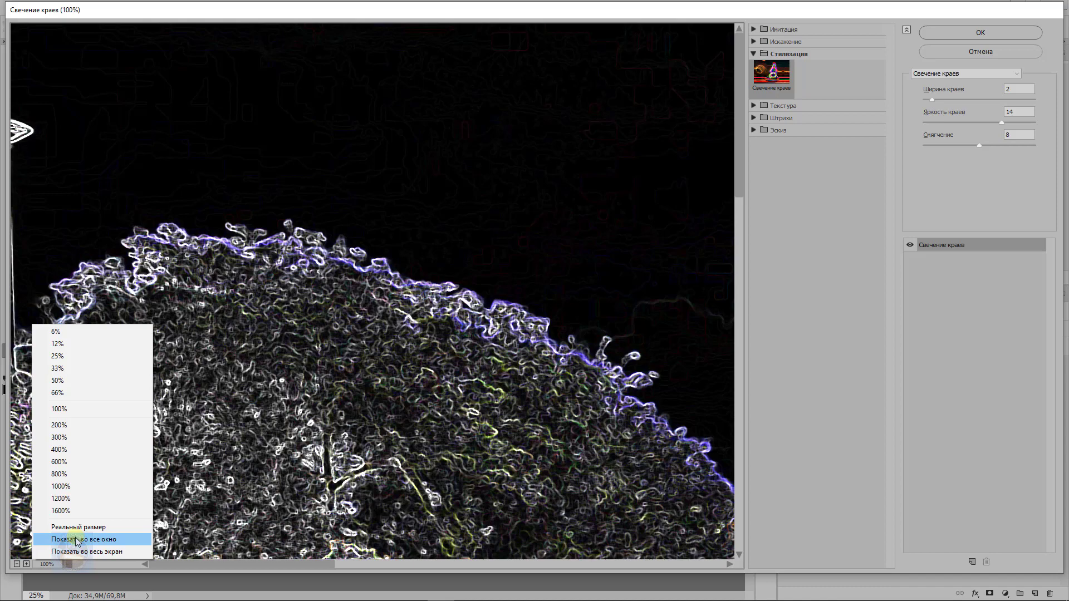
{"action": "left_click", "coordinate": [78, 538]}
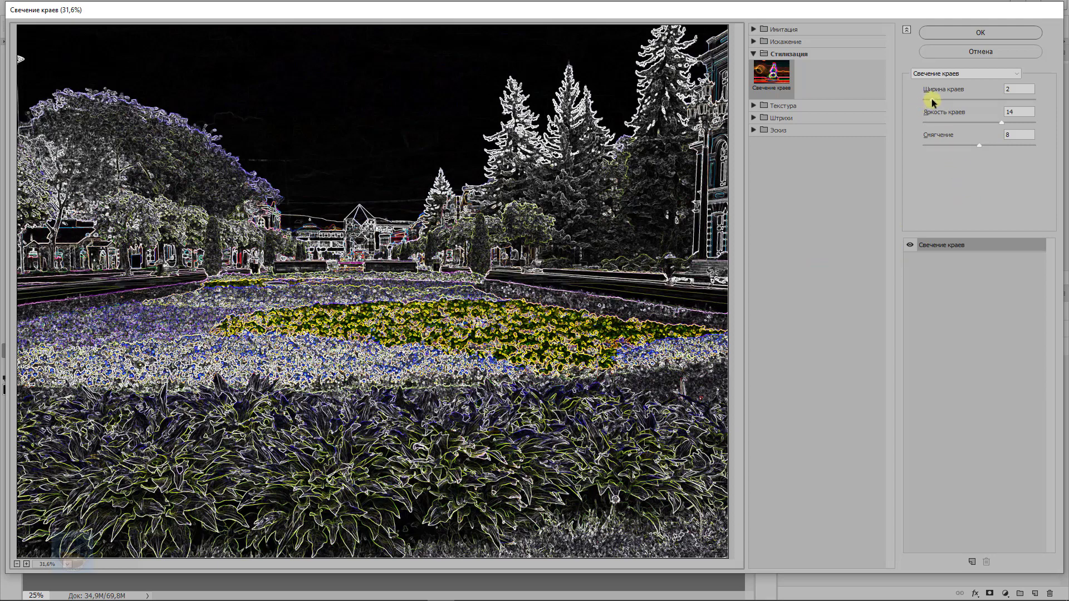
Step: Keep Glowing Edges width at 2 and set edge brightness to 15
{"action": "left_click_drag", "start_coordinate": [930, 98], "coordinate": [948, 99]}
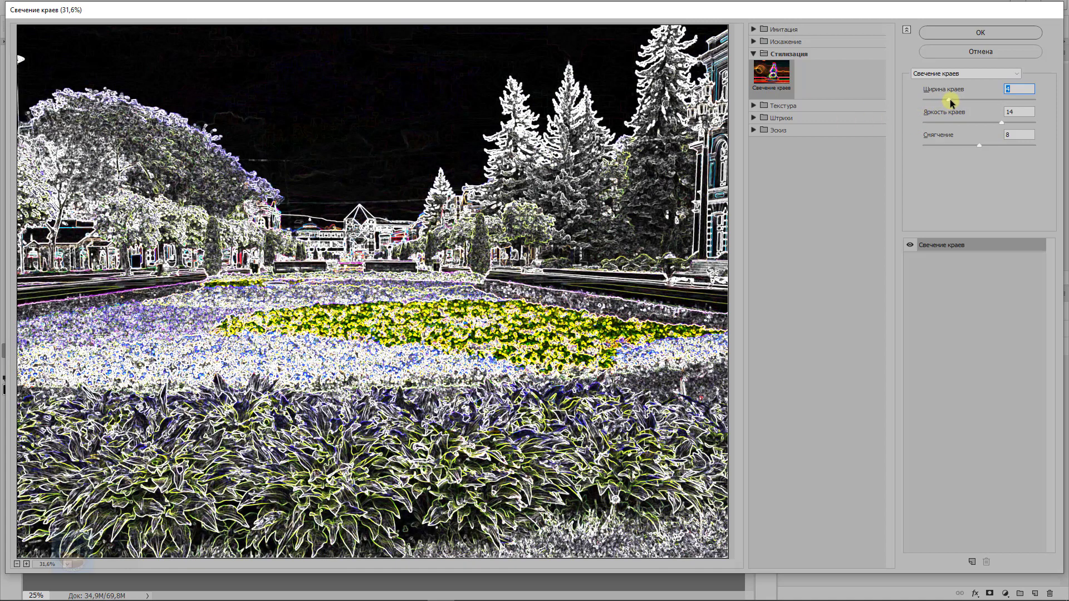
{"action": "left_click_drag", "start_coordinate": [946, 100], "coordinate": [944, 99]}
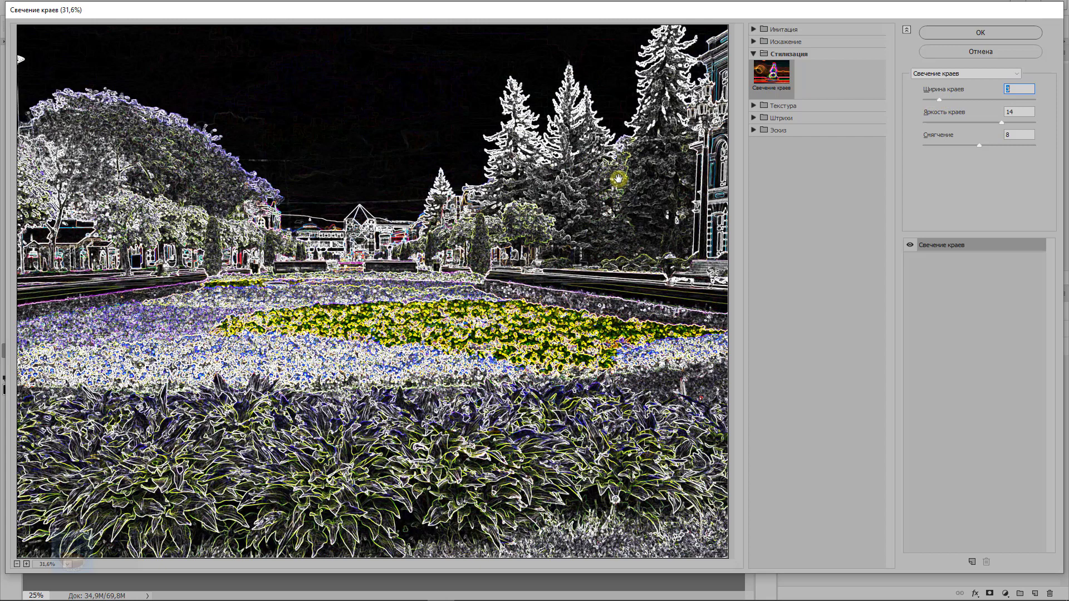
{"action": "key", "text": "Down"}
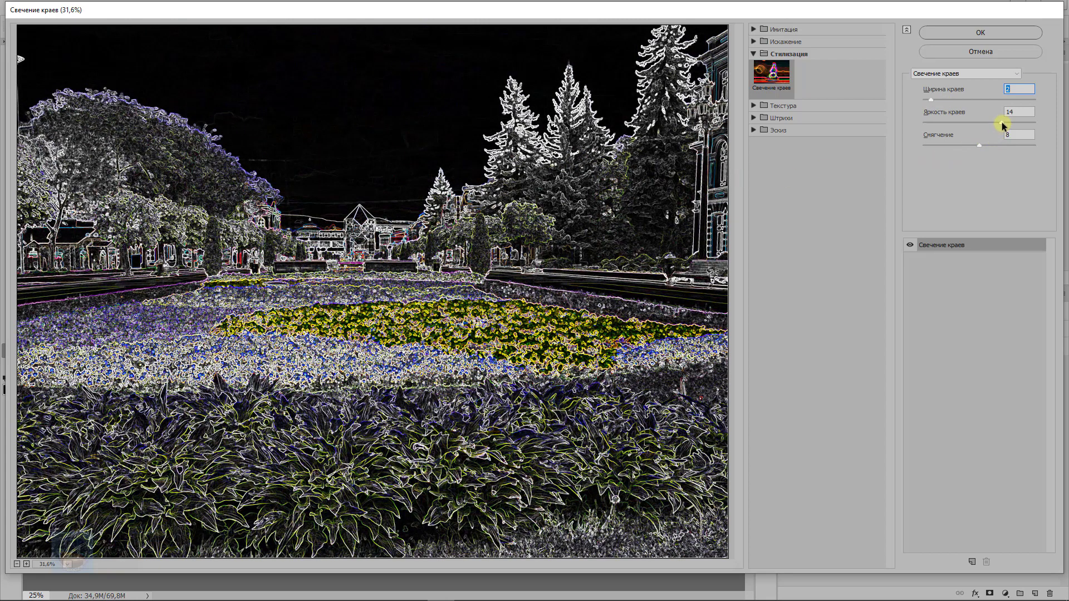
{"action": "left_click_drag", "start_coordinate": [1002, 125], "coordinate": [962, 124]}
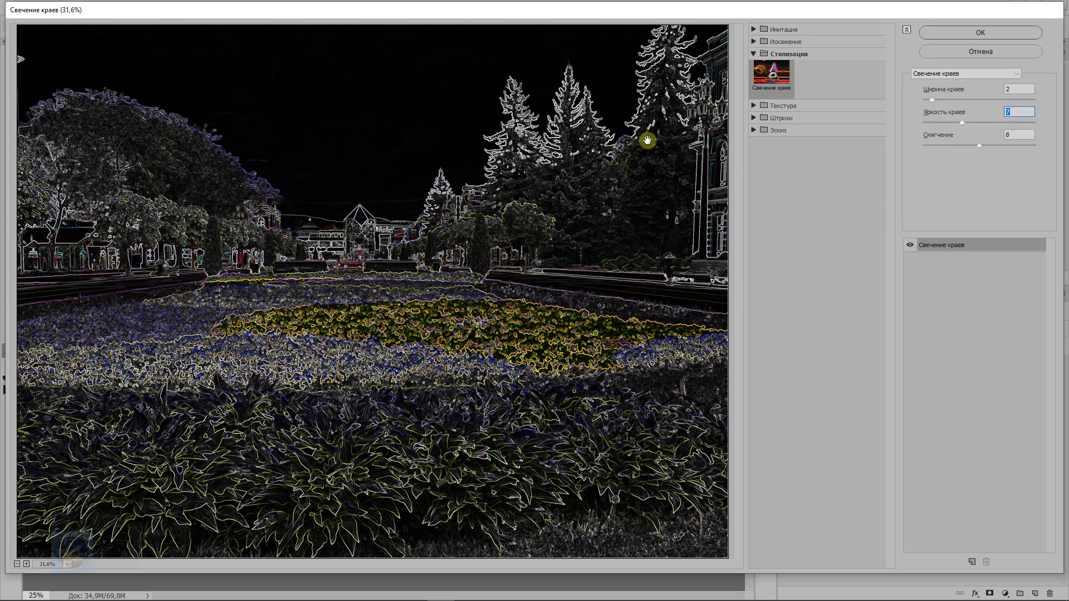
{"action": "left_click_drag", "start_coordinate": [961, 125], "coordinate": [979, 125]}
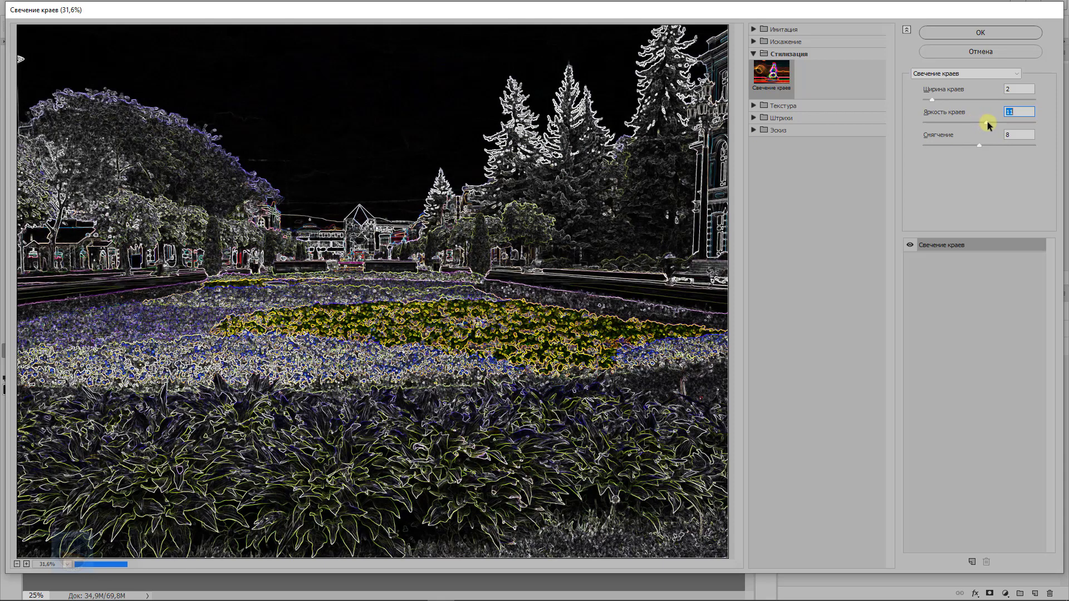
{"action": "left_click_drag", "start_coordinate": [987, 121], "coordinate": [1004, 122]}
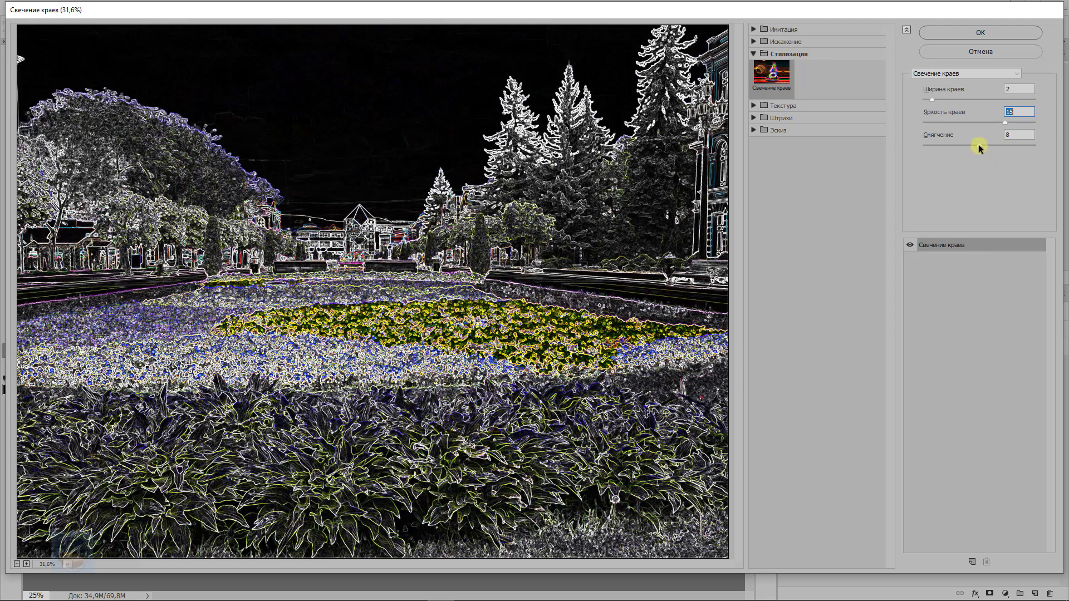
Step: Set Glowing Edges smoothness to 9 after trying nearby values
{"action": "left_click_drag", "start_coordinate": [977, 144], "coordinate": [954, 145]}
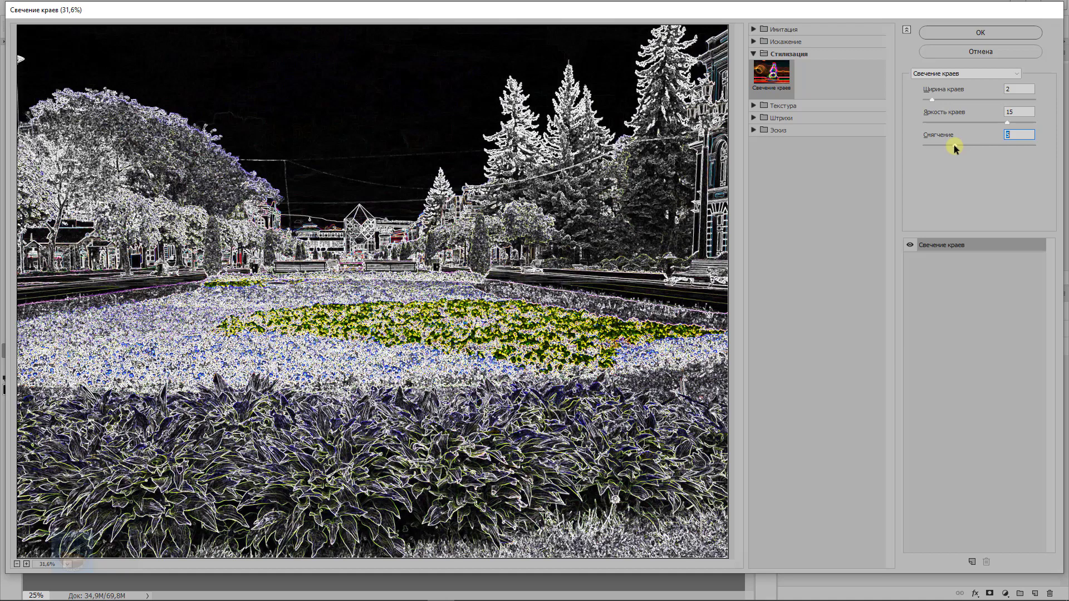
{"action": "left_click_drag", "start_coordinate": [953, 144], "coordinate": [983, 146]}
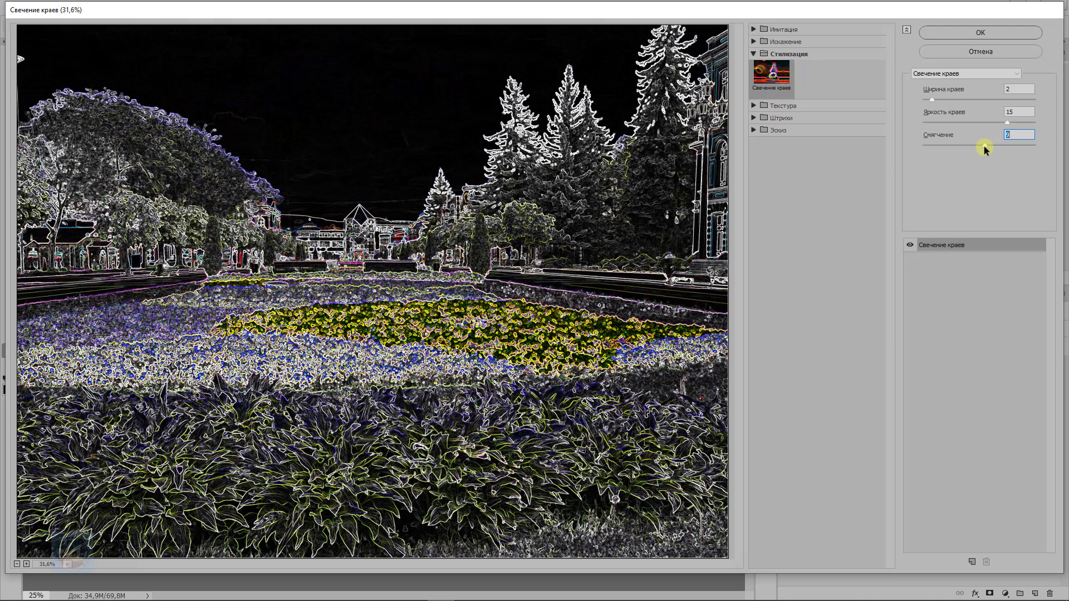
{"action": "left_click_drag", "start_coordinate": [987, 145], "coordinate": [991, 145]}
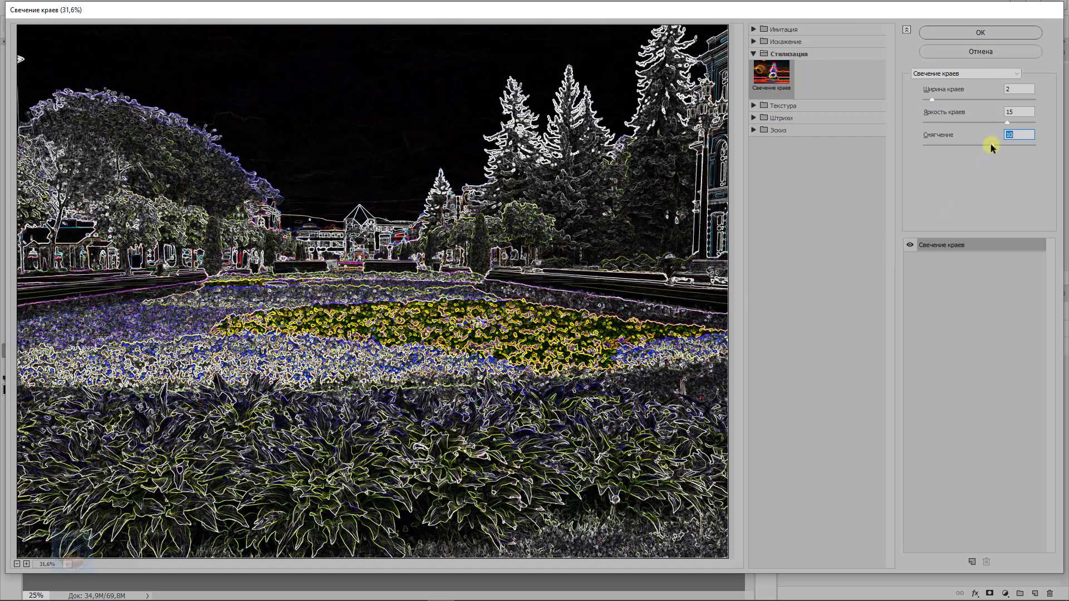
{"action": "key", "text": "Down"}
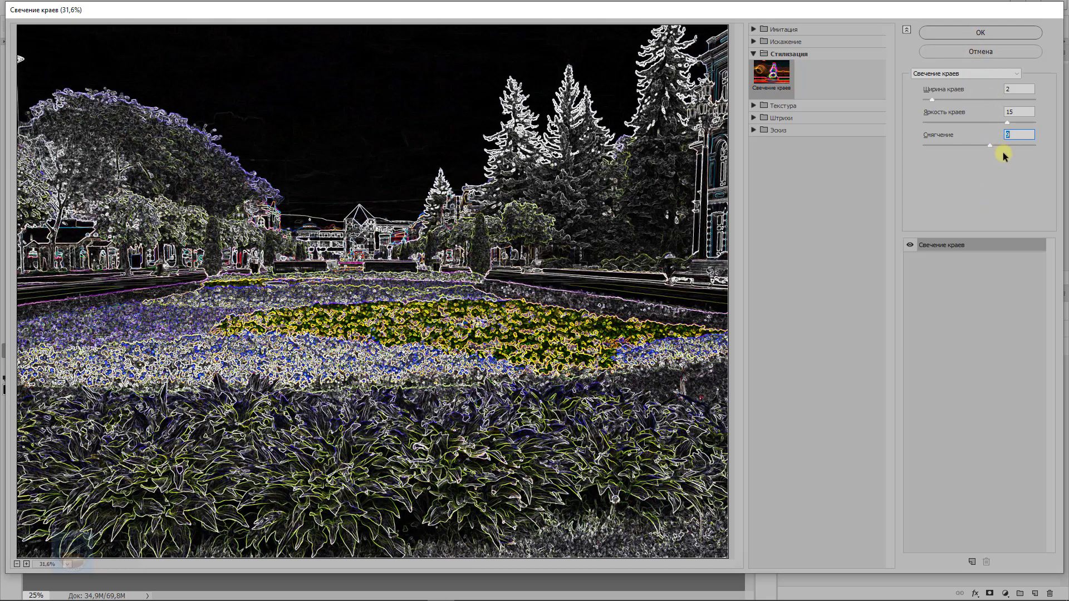
{"action": "key", "text": "Tab"}
Step: Apply the glowing edges to Слой 1, then soften it with a 1-pixel Gaussian Blur
{"action": "left_click", "coordinate": [980, 33]}
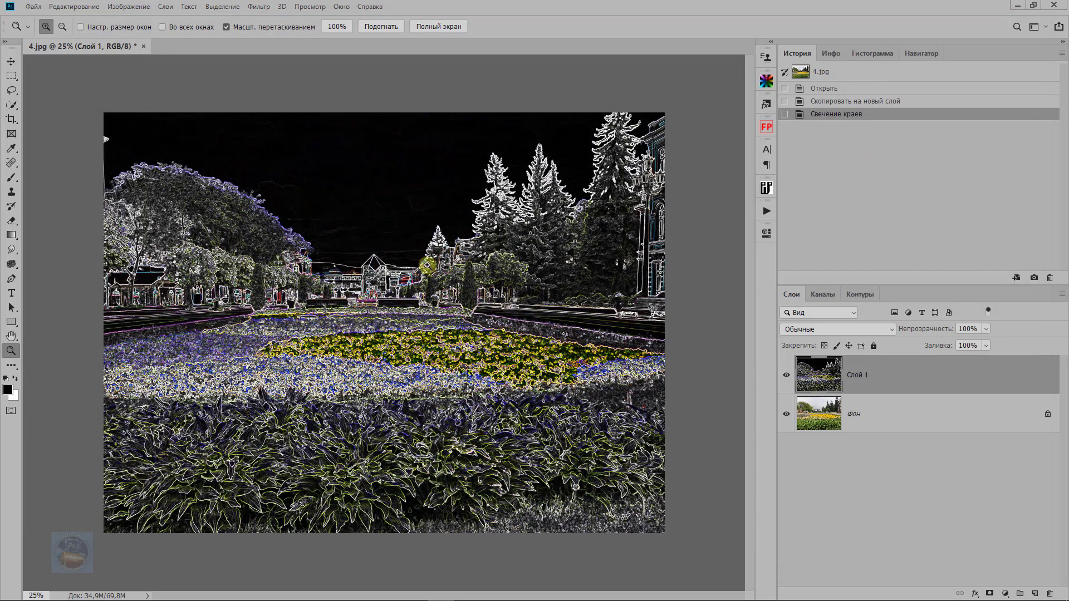
{"action": "left_click", "coordinate": [259, 6]}
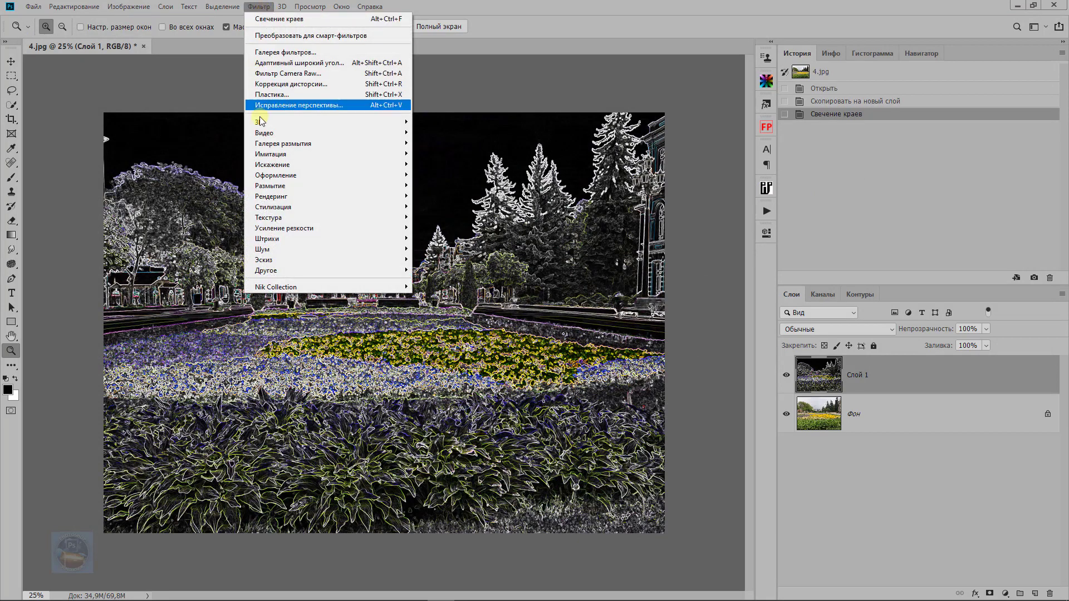
{"action": "mouse_move", "coordinate": [269, 185]}
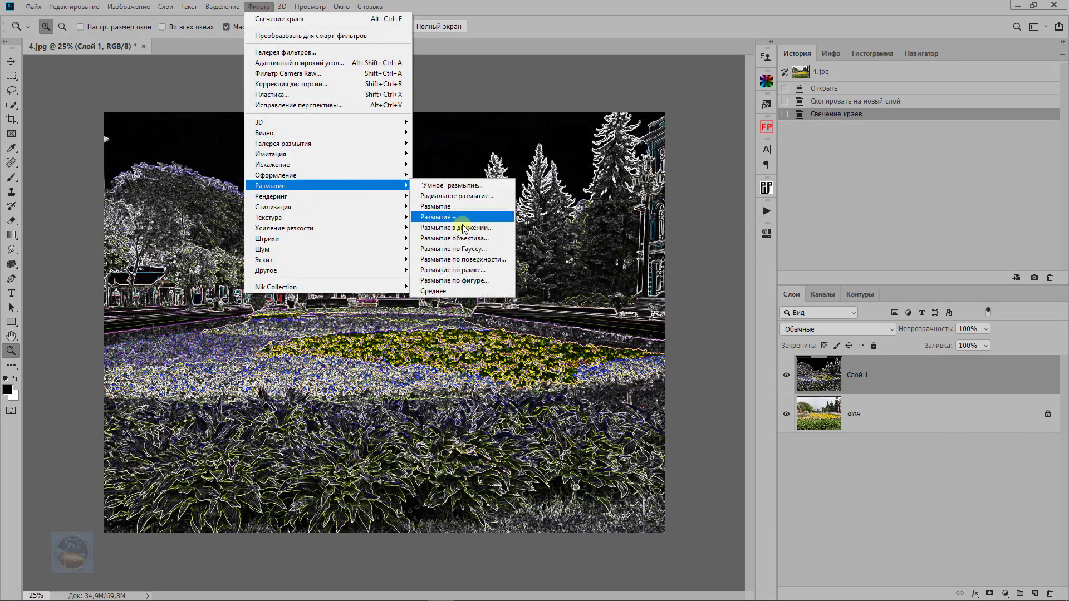
{"action": "left_click", "coordinate": [451, 248]}
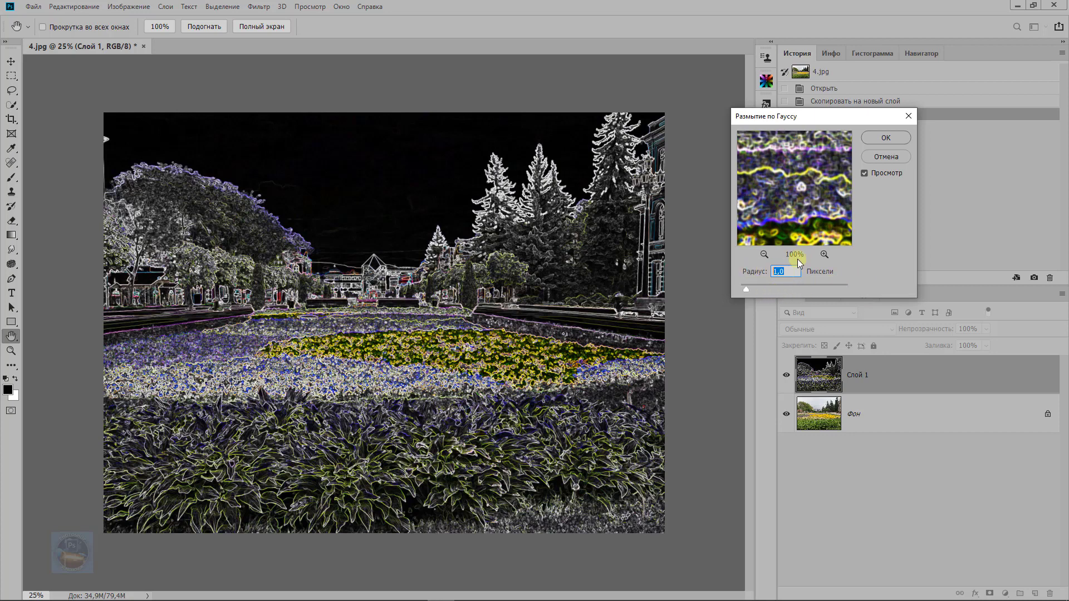
{"action": "left_click", "coordinate": [864, 172]}
{"action": "left_click", "coordinate": [887, 137]}
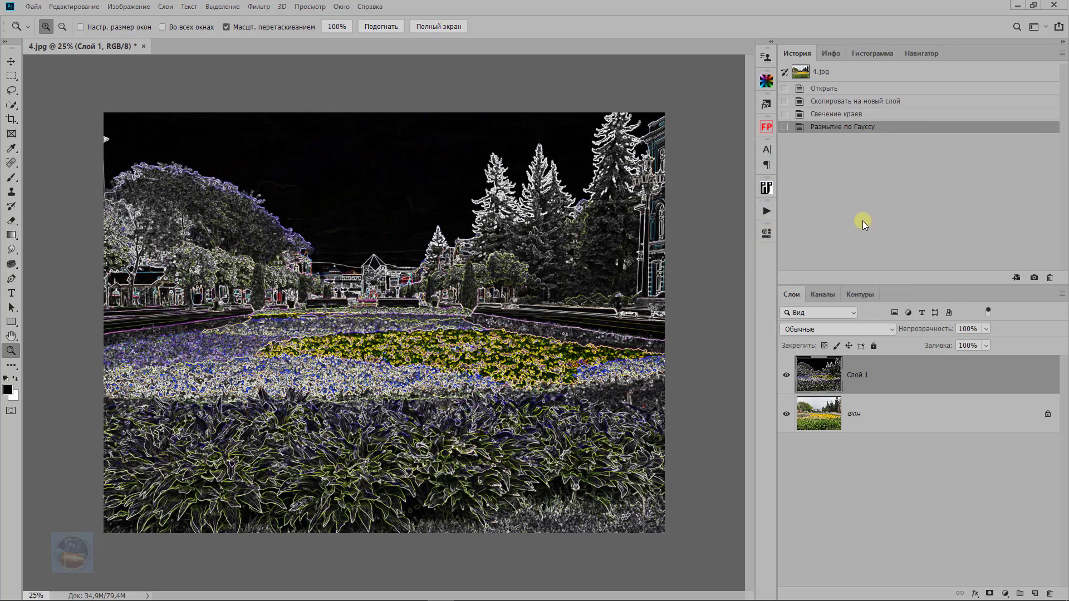
Step: Desaturate Слой 1 with Ctrl+Shift+U
{"action": "key", "text": "ctrl+shift+u"}
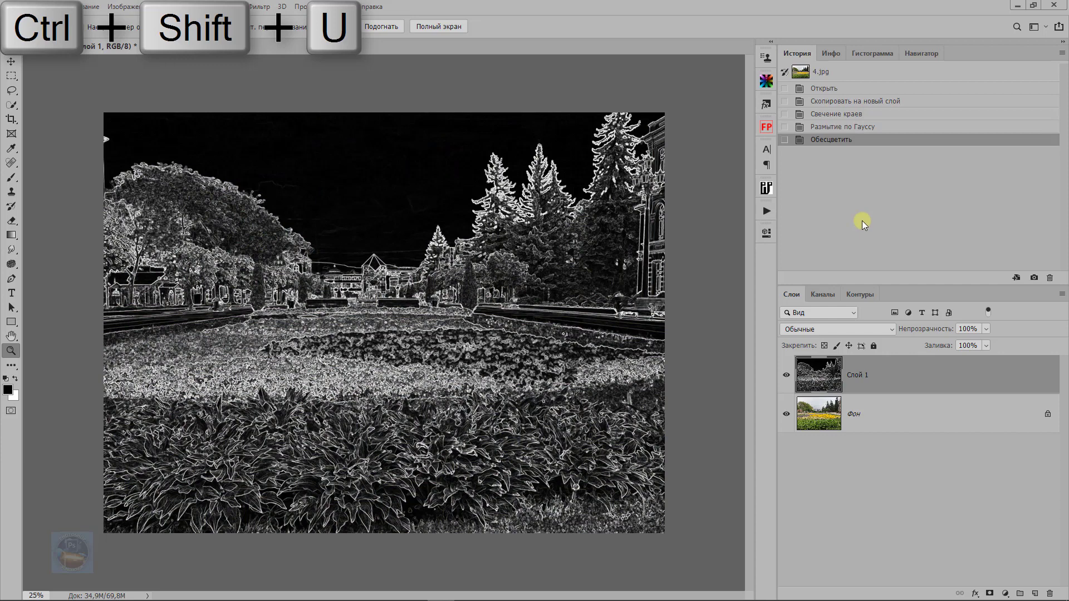
{"action": "left_click", "coordinate": [124, 7]}
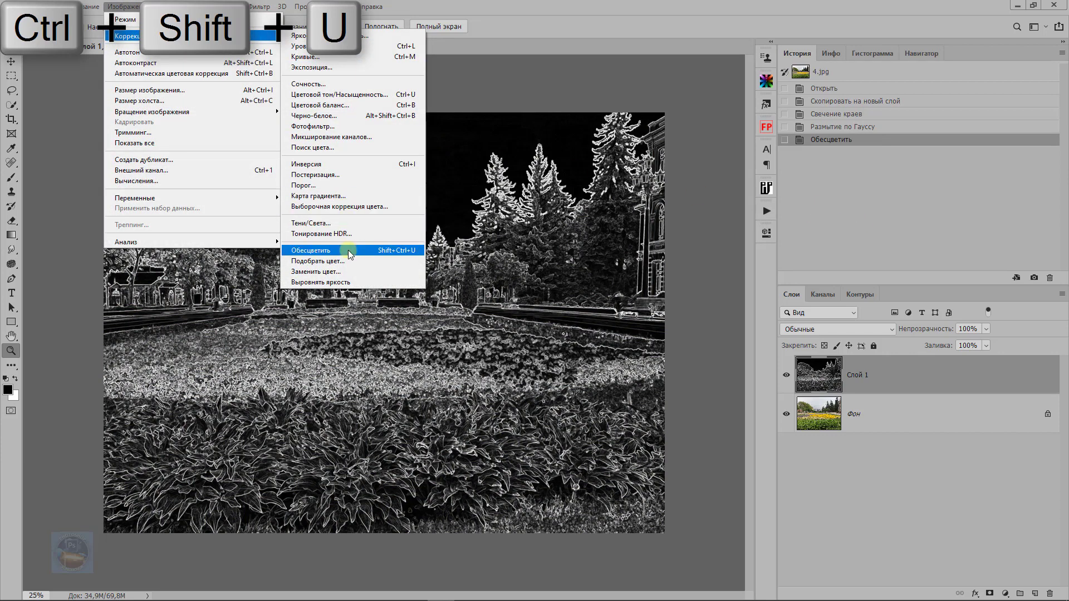
{"action": "mouse_move", "coordinate": [127, 36]}
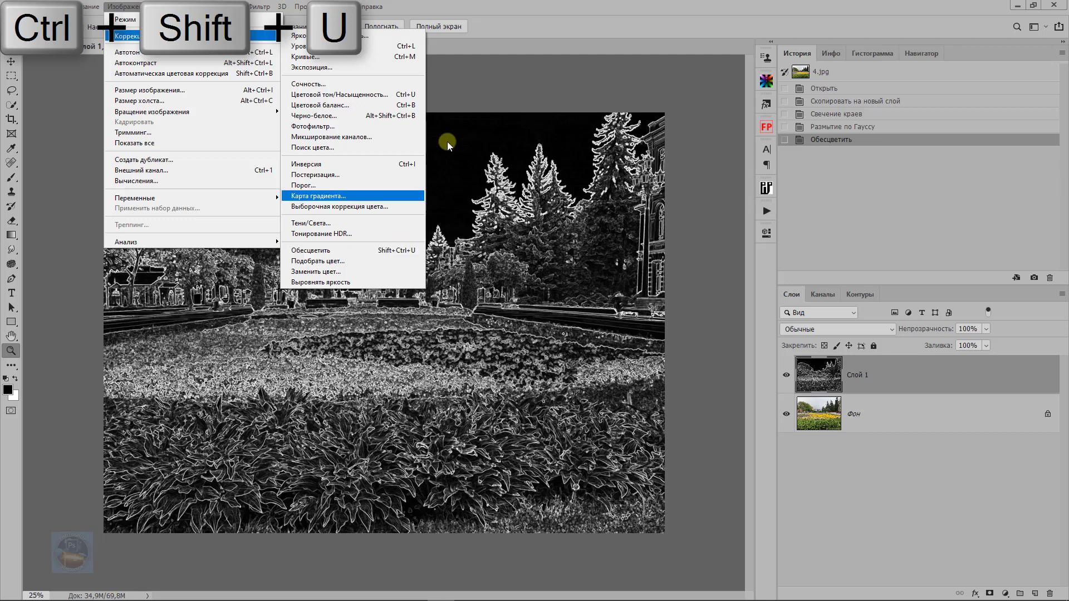
{"action": "left_click", "coordinate": [511, 26]}
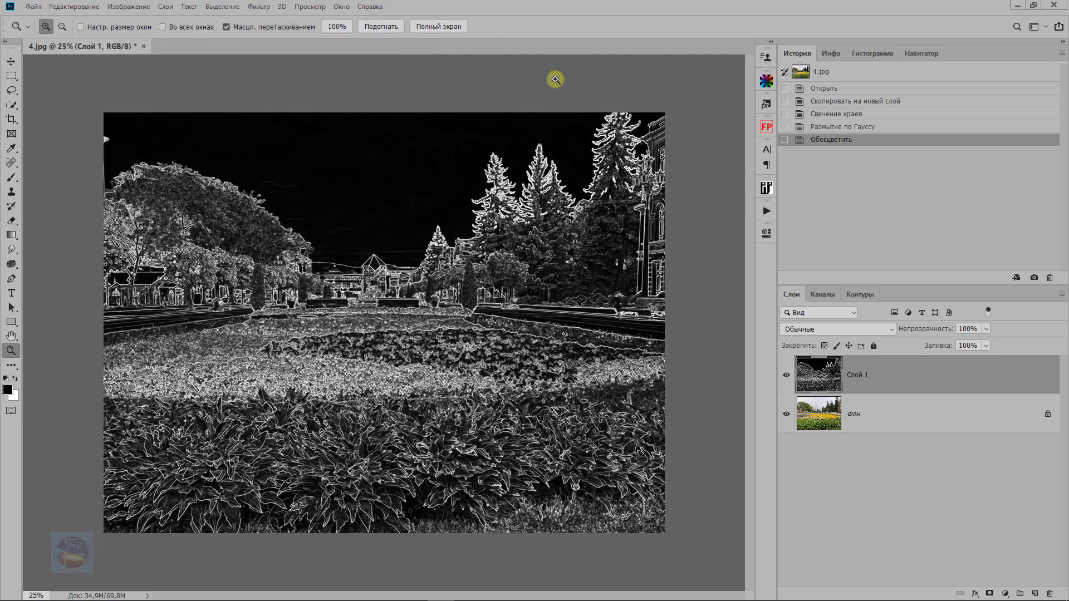
Step: Hide Слой 1 and add a white-masked copy of the Фон layer
{"action": "left_click", "coordinate": [785, 377]}
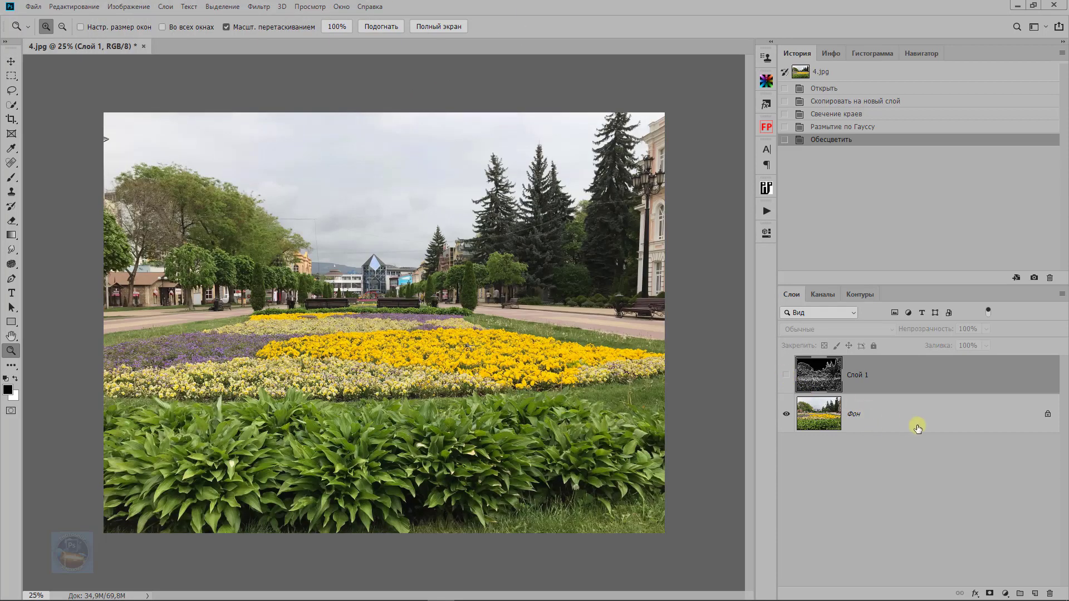
{"action": "left_click", "coordinate": [914, 426]}
{"action": "key", "text": "ctrl+j"}
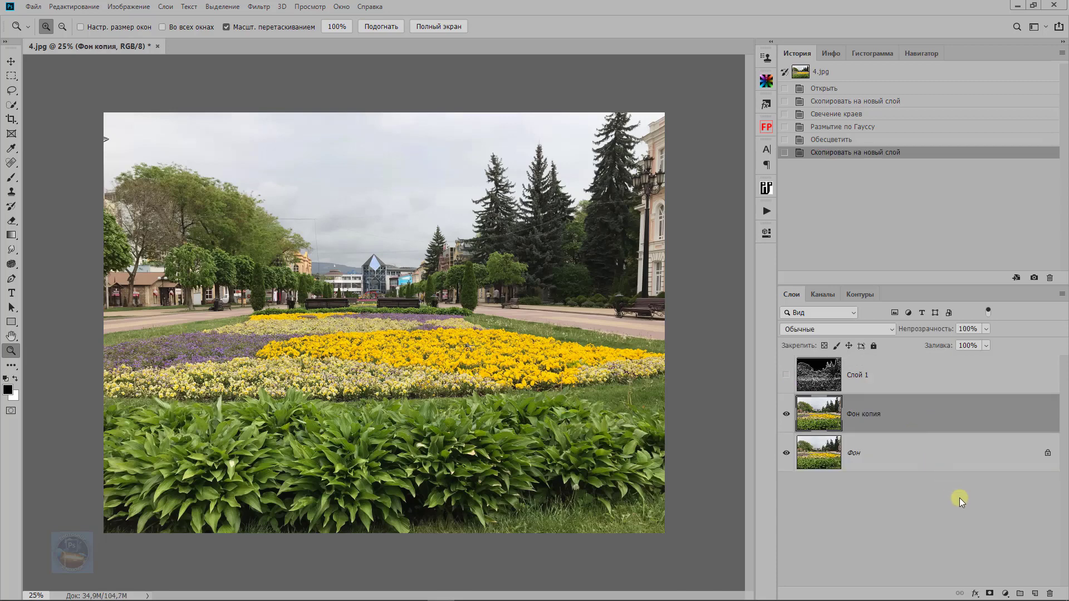
{"action": "left_click", "coordinate": [989, 593]}
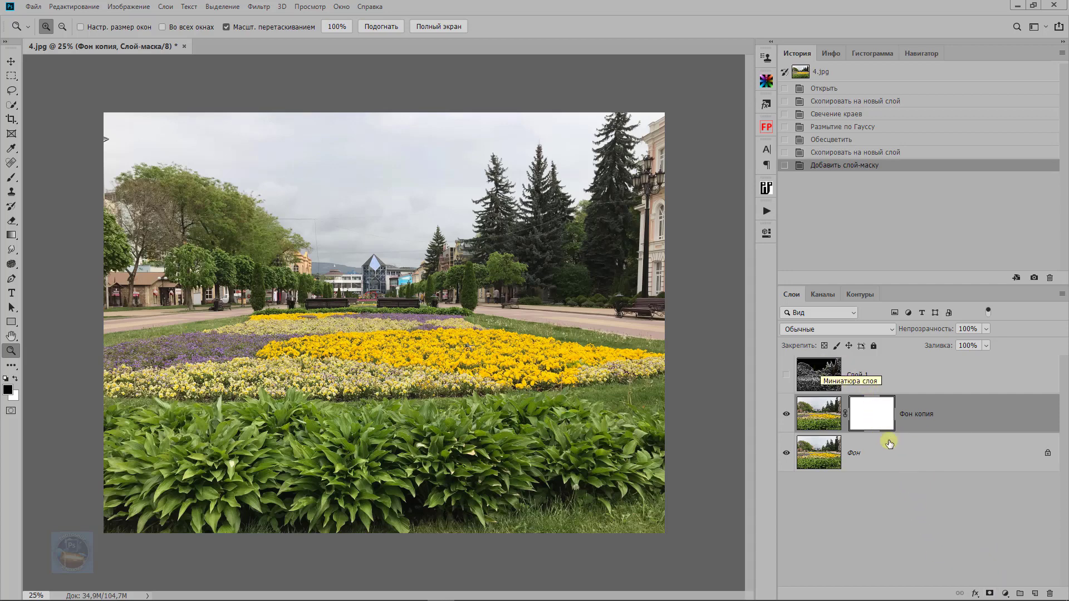
Step: Load Слой 1 into the Фон копия mask through Apply Image
{"action": "left_click", "coordinate": [126, 8]}
{"action": "left_click", "coordinate": [144, 172]}
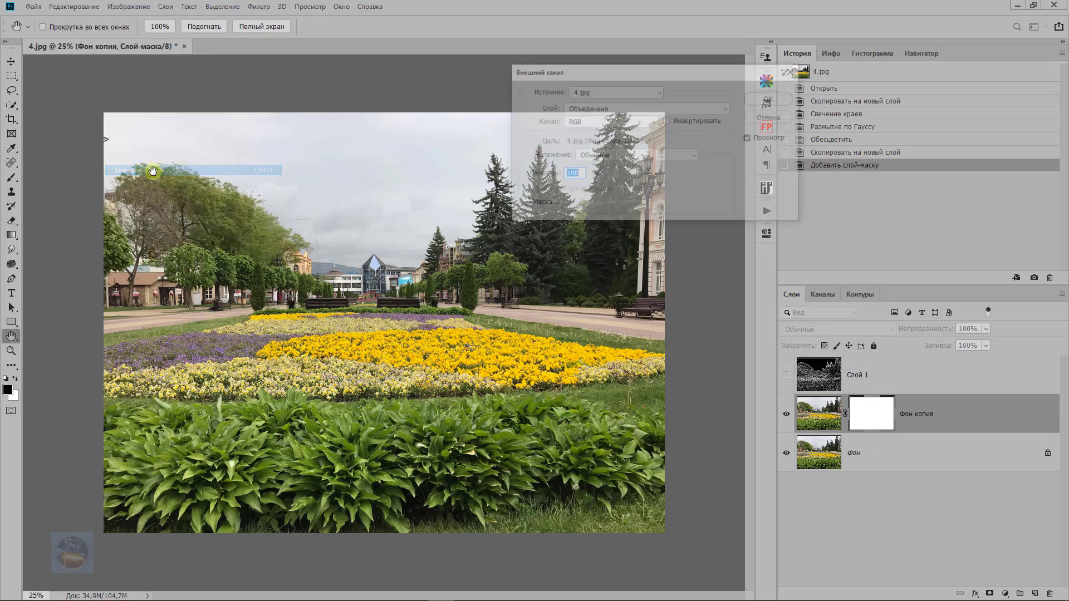
{"action": "left_click", "coordinate": [643, 109]}
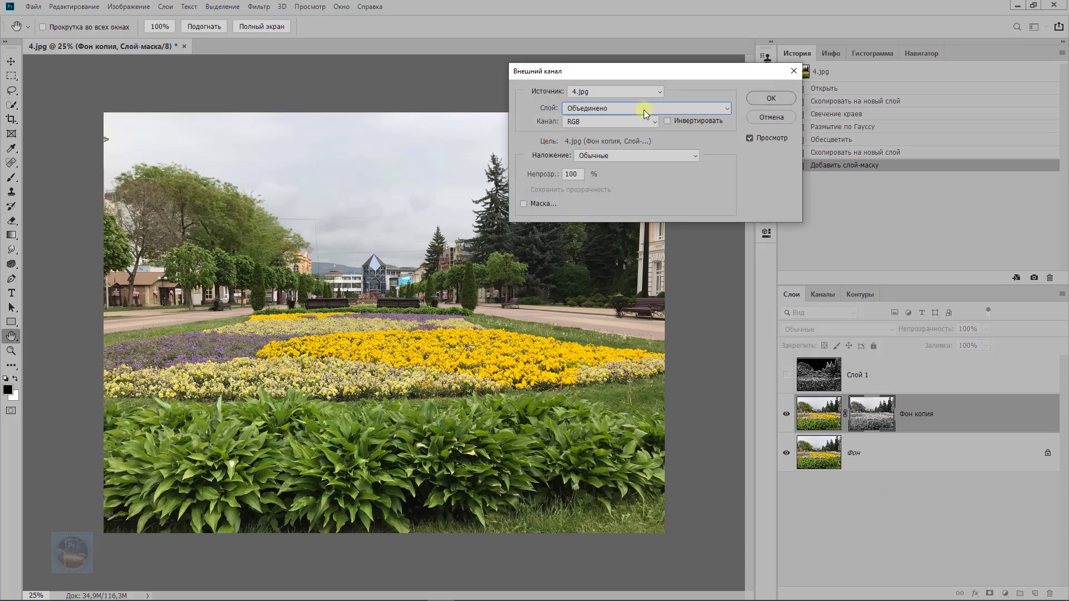
{"action": "left_click", "coordinate": [644, 109]}
{"action": "left_click", "coordinate": [617, 139]}
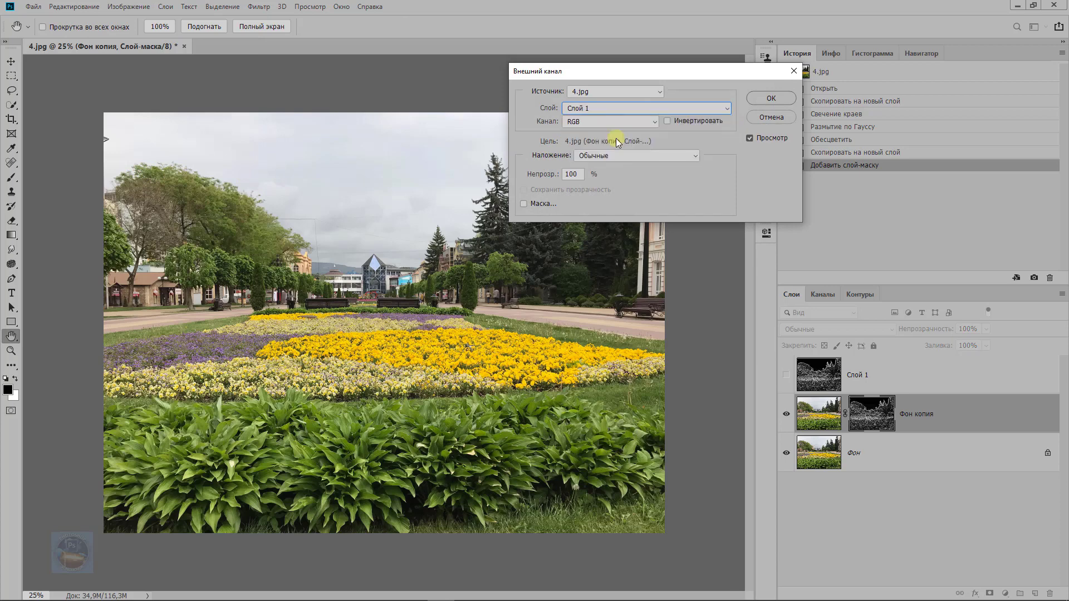
{"action": "left_click", "coordinate": [766, 99]}
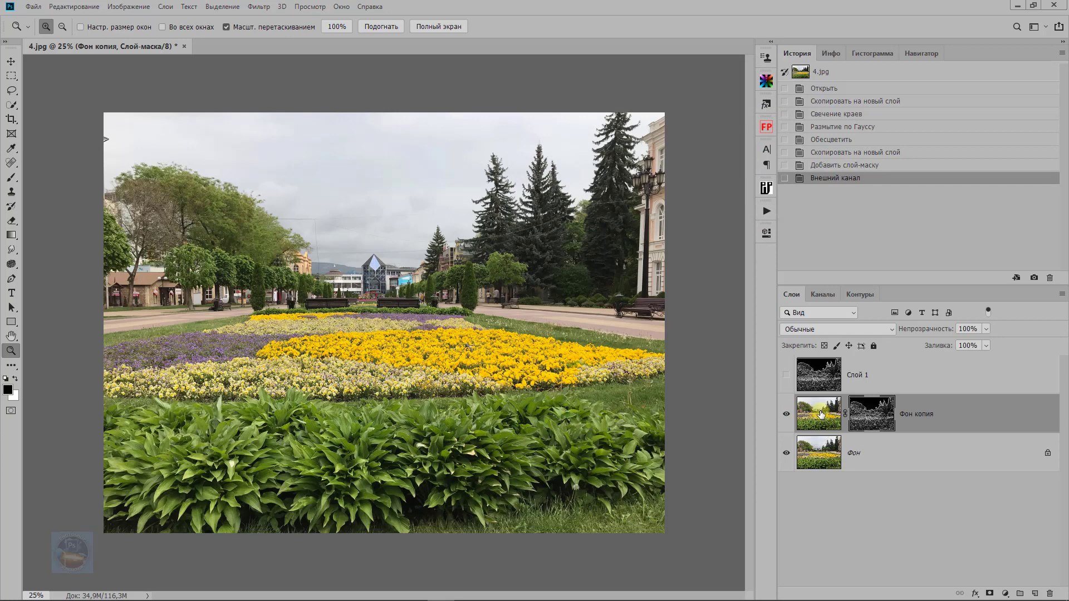
Step: Switch from the mask back to the Фон копия image thumbnail
{"action": "left_click", "coordinate": [821, 413]}
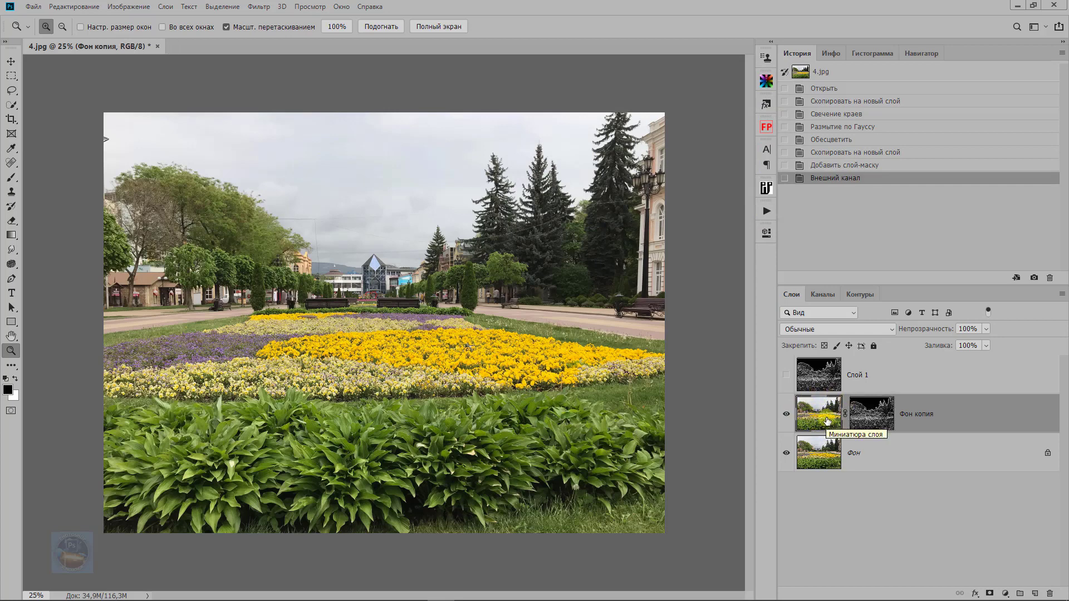
{"action": "left_click", "coordinate": [813, 413]}
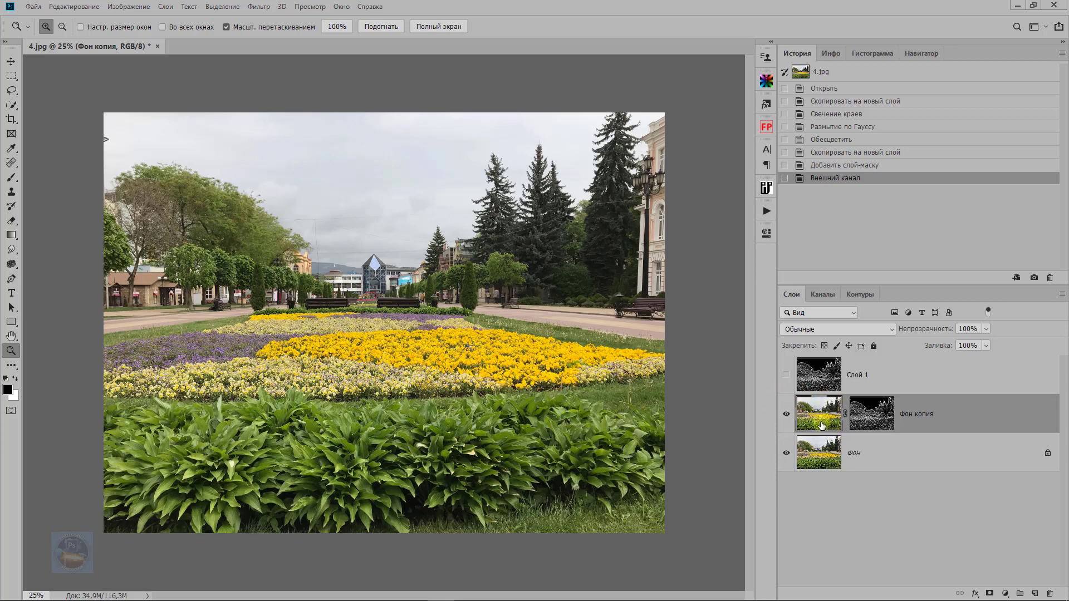
{"action": "left_click", "coordinate": [259, 8]}
Step: Apply Unsharp Mask to Фон копия at 500%, radius about 0.9 pixels, threshold 0
{"action": "key", "text": "Escape"}
{"action": "left_click", "coordinate": [258, 7]}
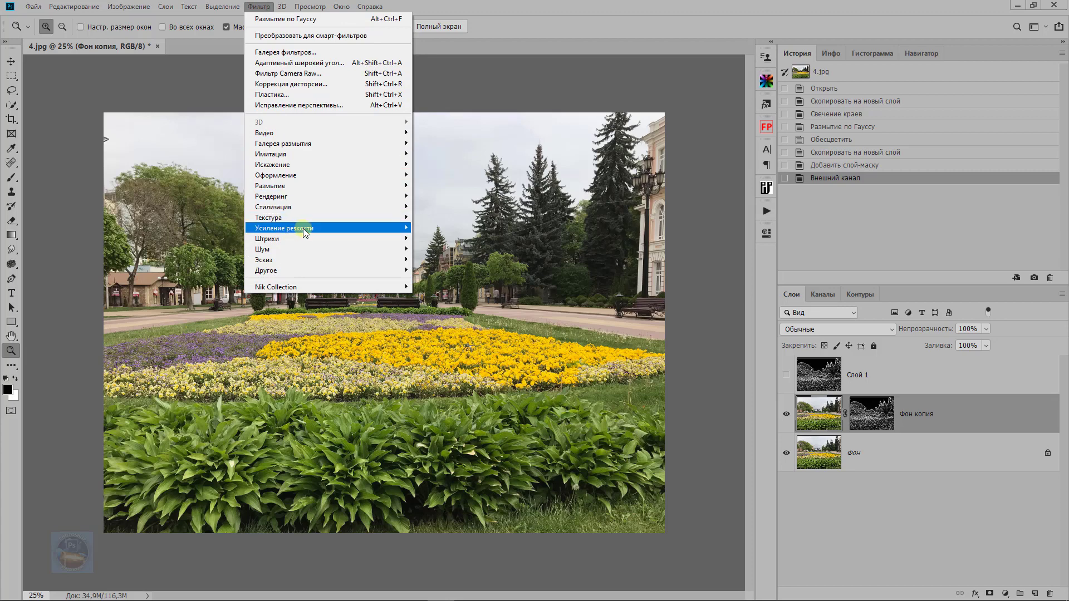
{"action": "mouse_move", "coordinate": [284, 228]}
{"action": "left_click", "coordinate": [452, 238]}
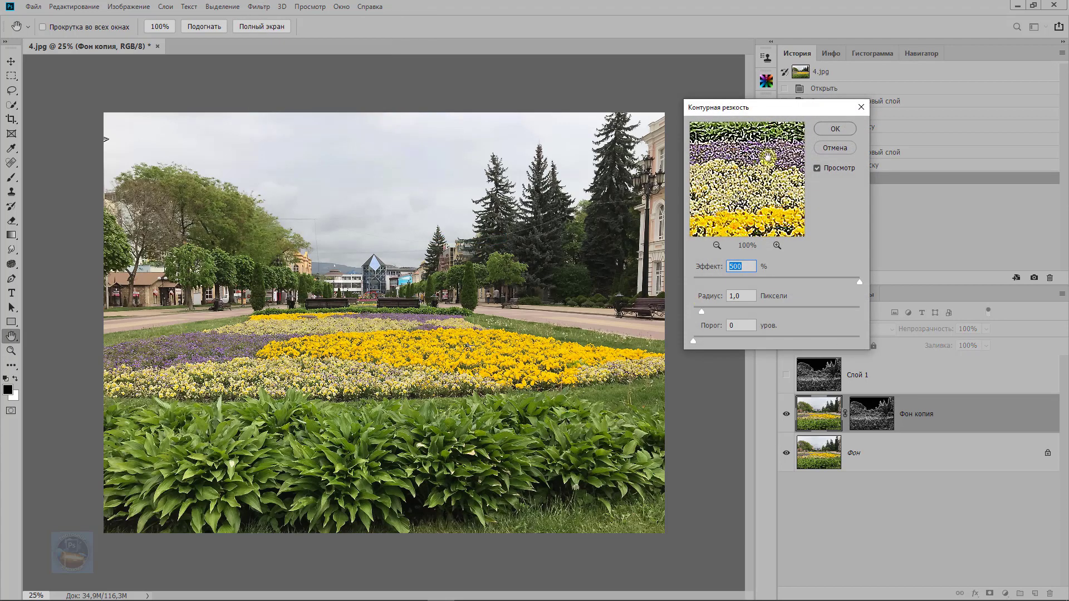
{"action": "left_click_drag", "start_coordinate": [758, 115], "coordinate": [665, 125]}
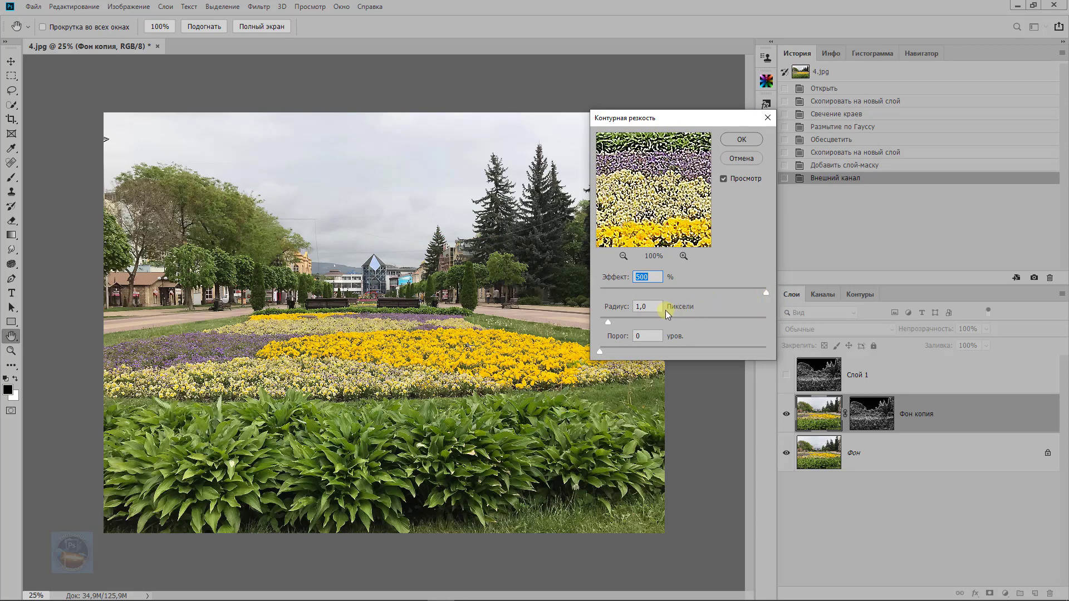
{"action": "left_click_drag", "start_coordinate": [608, 321], "coordinate": [608, 322]}
{"action": "left_click", "coordinate": [724, 182]}
{"action": "left_click", "coordinate": [723, 178]}
{"action": "left_click", "coordinate": [725, 181]}
{"action": "left_click", "coordinate": [723, 179]}
{"action": "left_click", "coordinate": [734, 139]}
{"action": "key", "text": "z"}
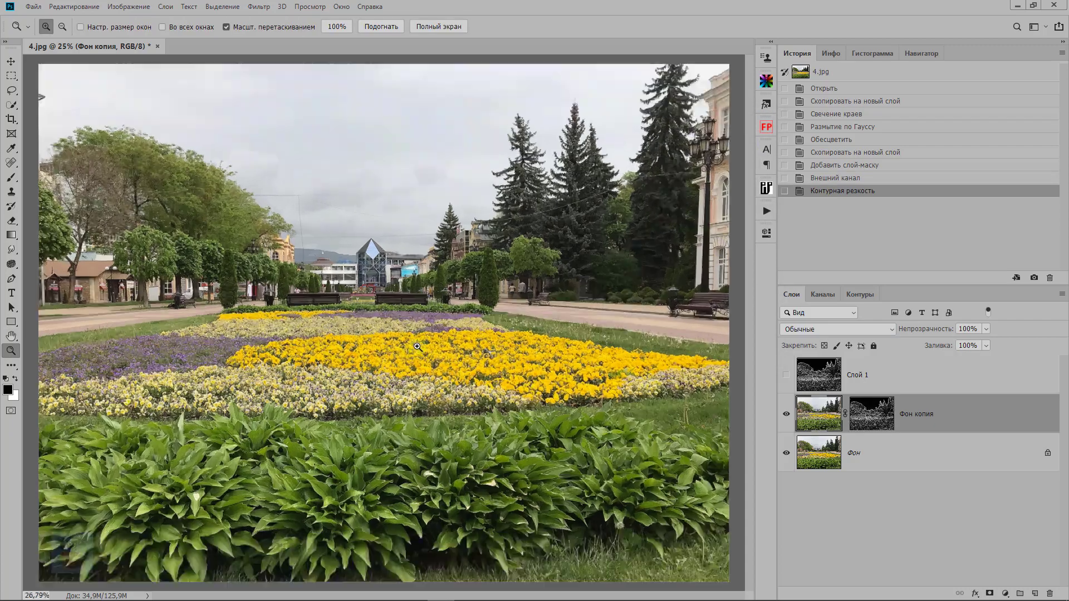
{"action": "mouse_move", "coordinate": [402, 345]}
{"action": "left_mouse_down"}
{"action": "mouse_move", "coordinate": [400, 313]}
{"action": "mouse_move", "coordinate": [424, 336]}
{"action": "mouse_move", "coordinate": [396, 412]}
{"action": "left_mouse_up"}
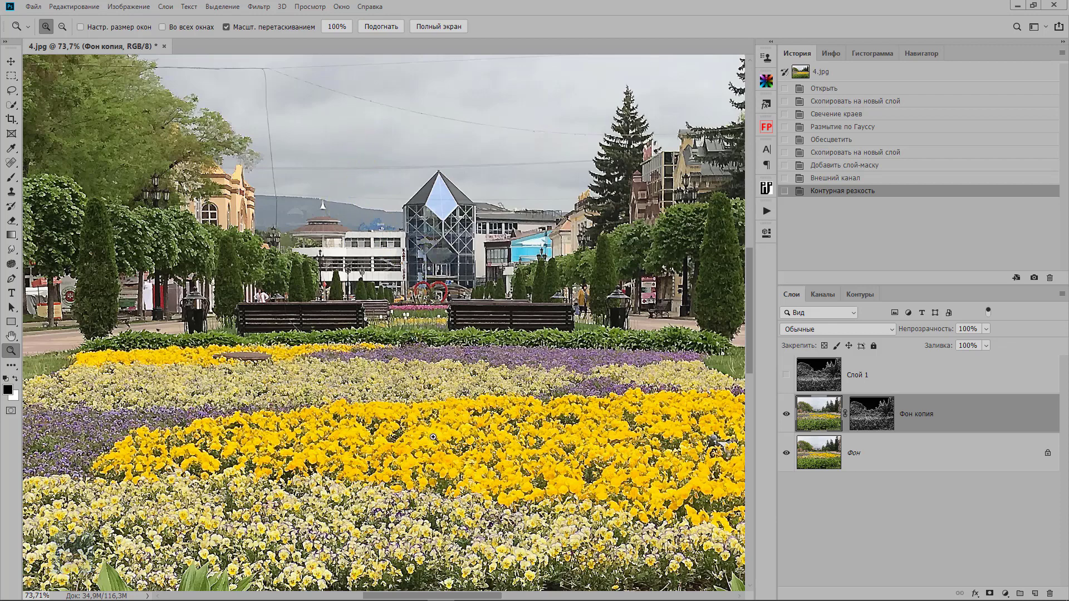
{"action": "left_click_drag", "start_coordinate": [413, 537], "coordinate": [444, 311]}
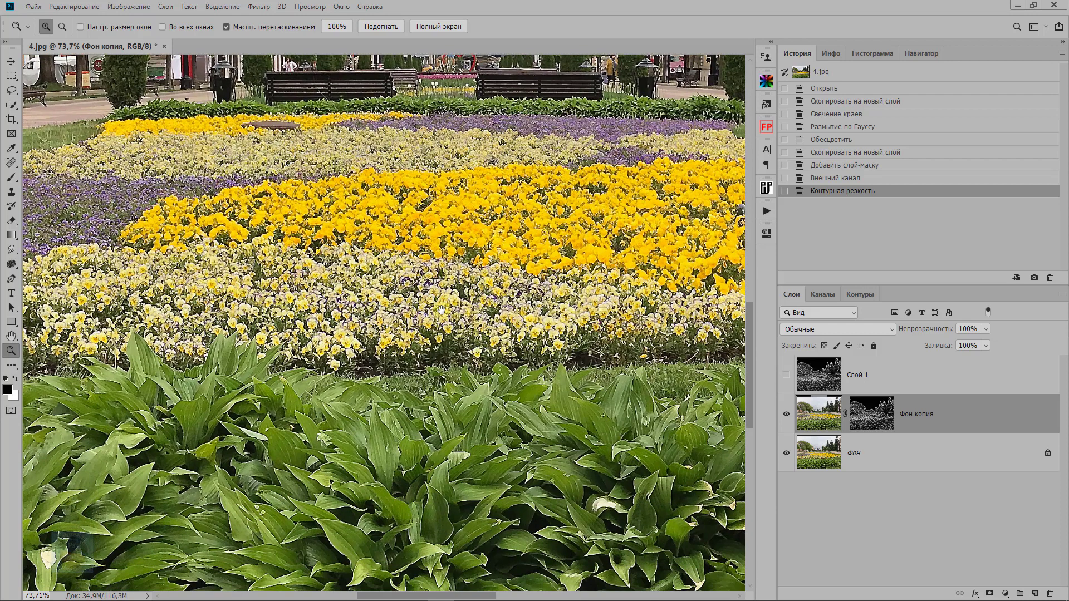
{"action": "left_click", "coordinate": [785, 415]}
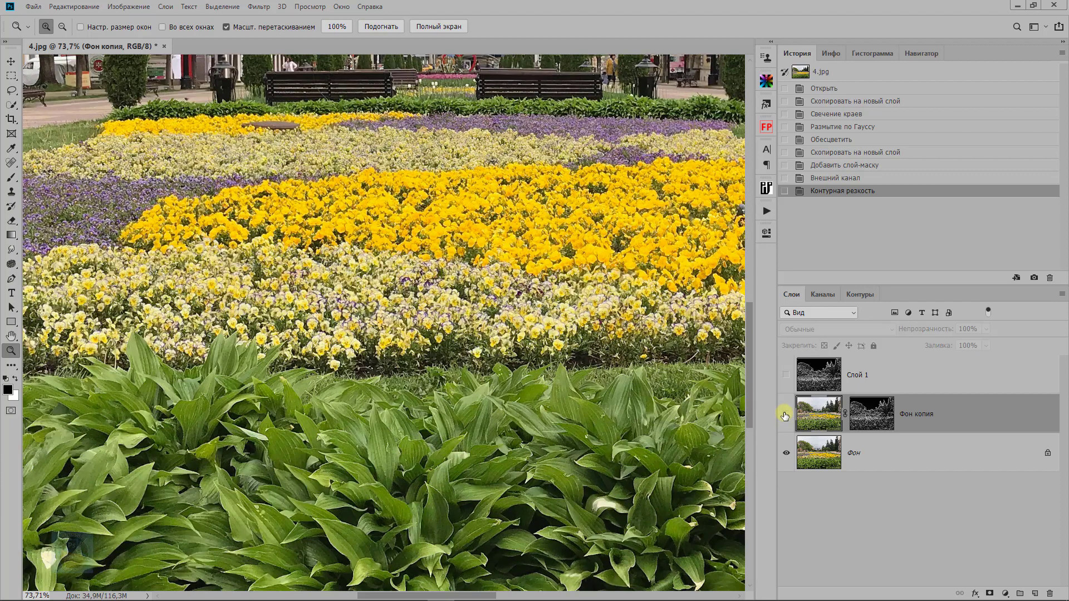
{"action": "key", "text": "ctrl+0"}
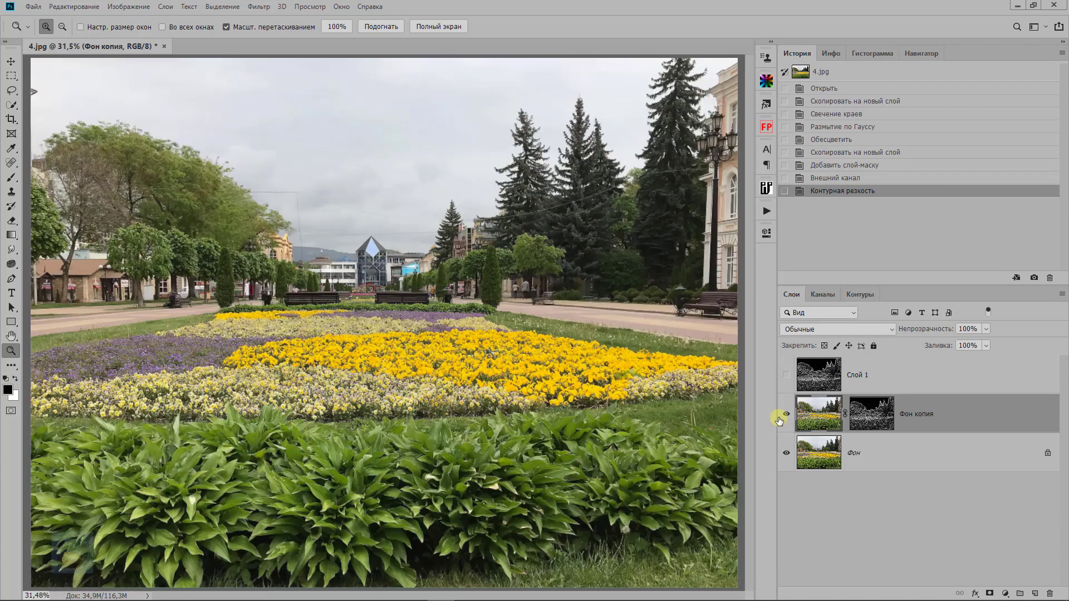
Step: Duplicate Фон as Фон копия 2, move it above Фон копия, and add a white mask
{"action": "left_click", "coordinate": [822, 451]}
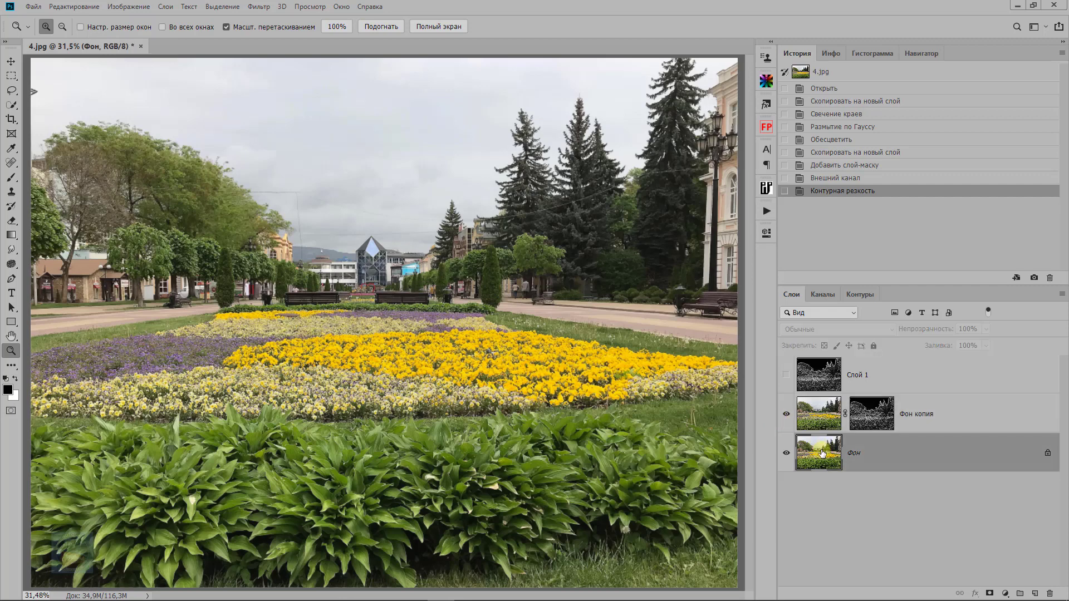
{"action": "key", "text": "ctrl+j"}
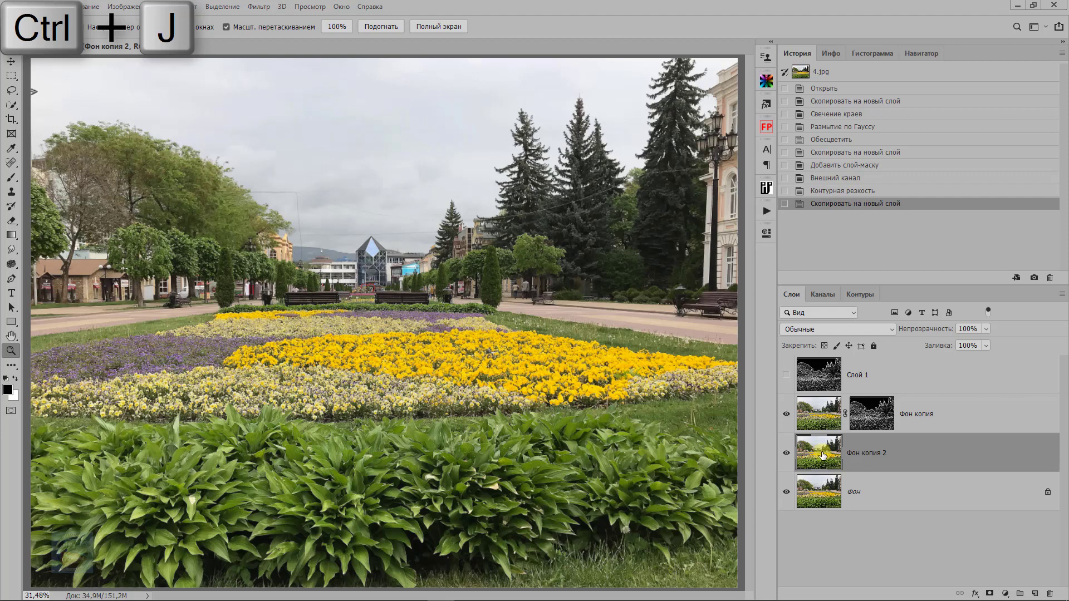
{"action": "left_click_drag", "start_coordinate": [824, 456], "coordinate": [827, 397]}
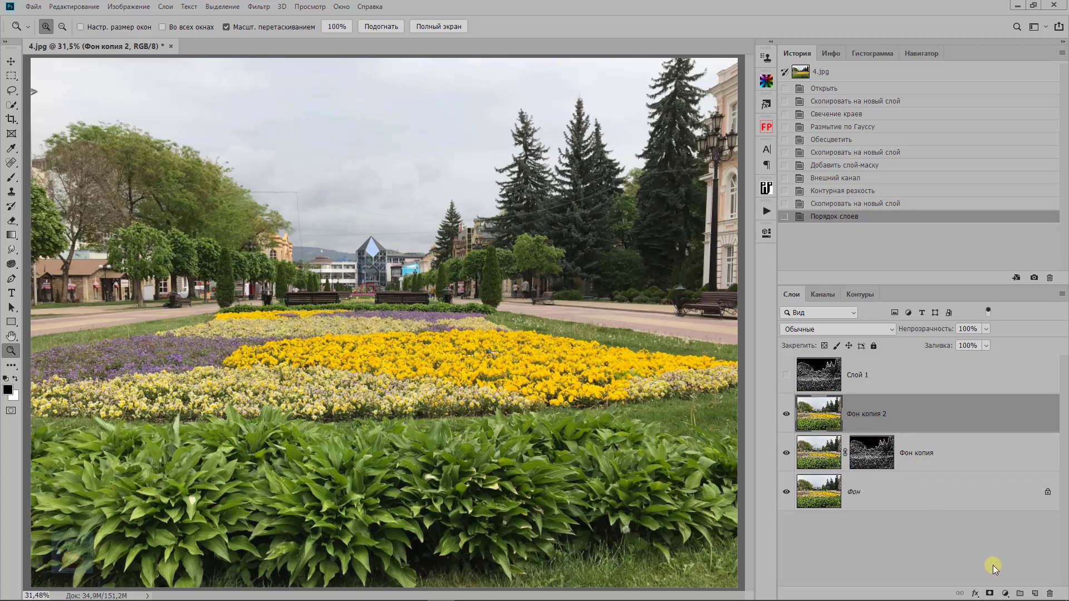
{"action": "left_click", "coordinate": [989, 593]}
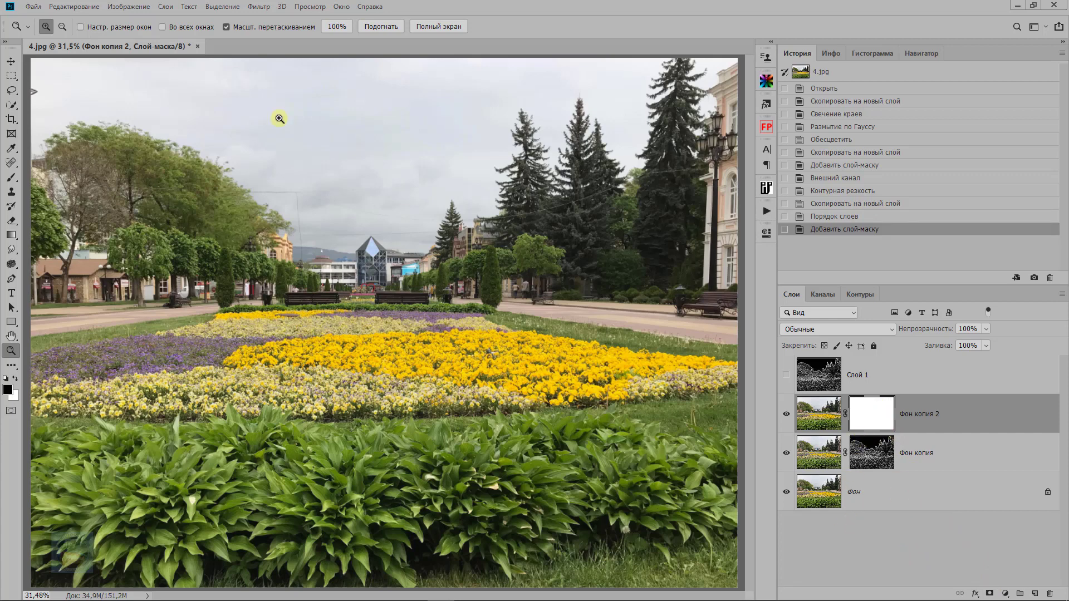
Step: Apply Слой 1's edge image into the Фон копия 2 mask via Apply Image
{"action": "left_click", "coordinate": [128, 7]}
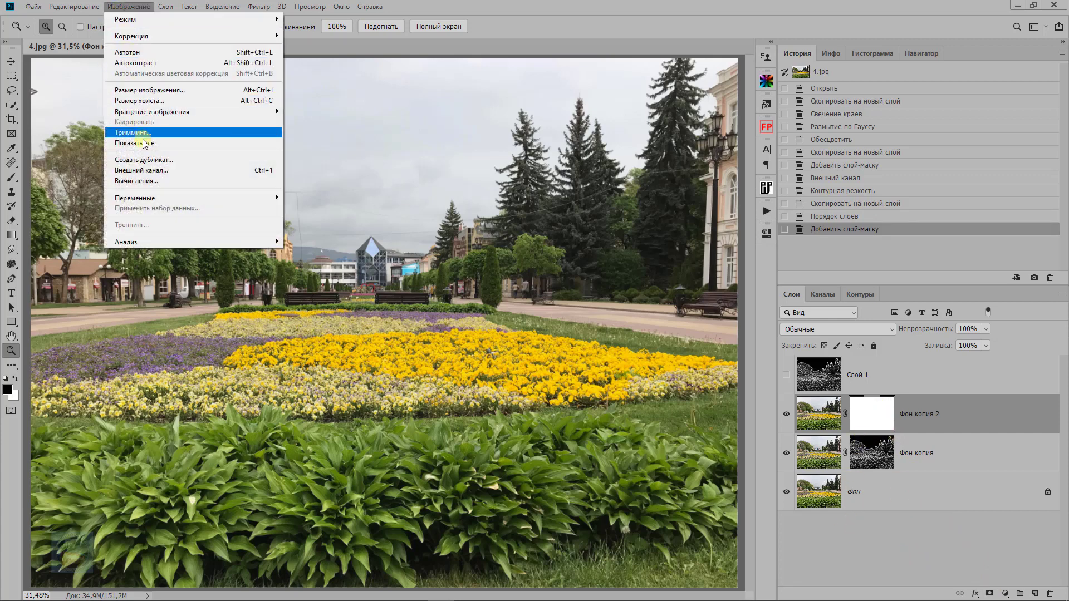
{"action": "left_click", "coordinate": [142, 169]}
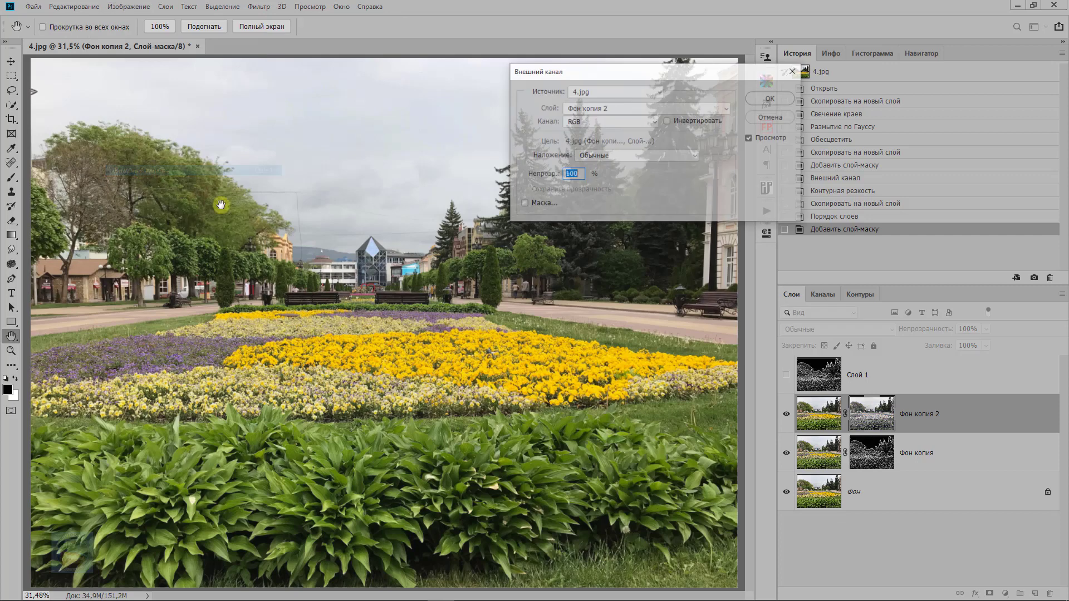
{"action": "left_click", "coordinate": [656, 107]}
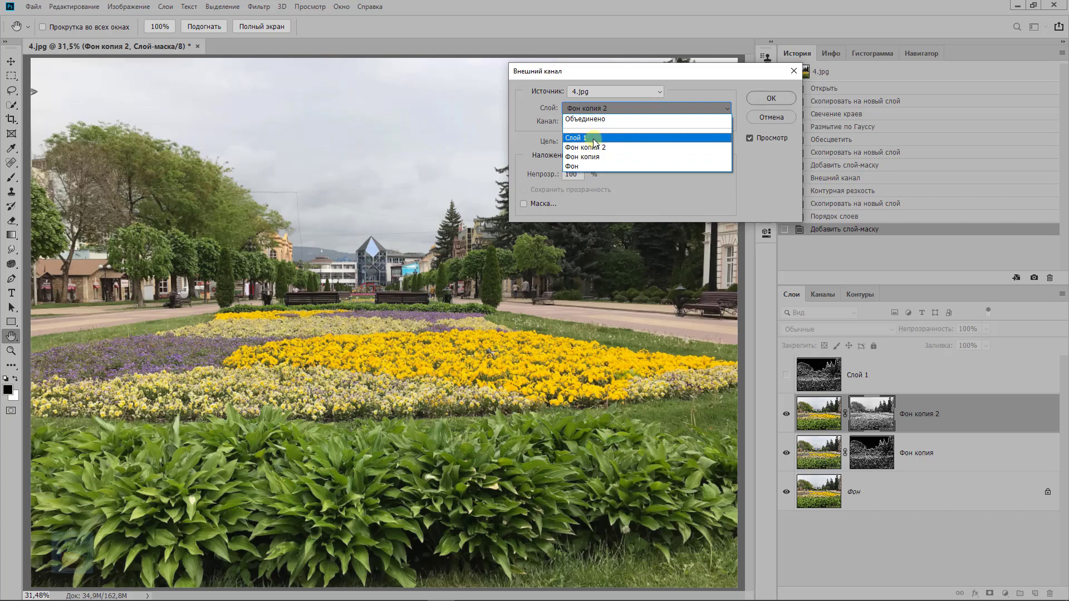
{"action": "left_click", "coordinate": [593, 138]}
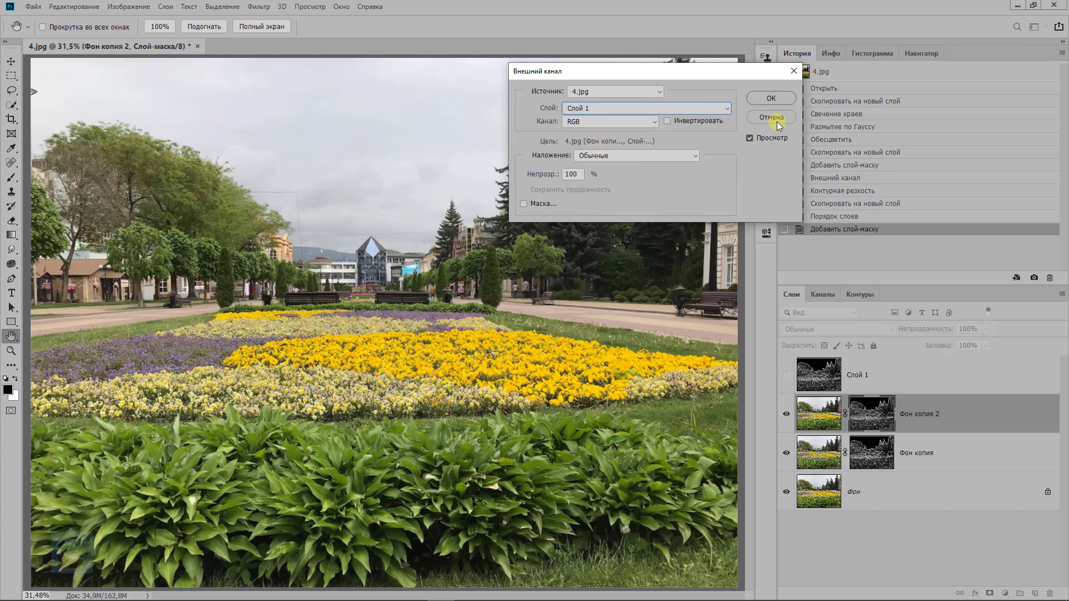
{"action": "left_click", "coordinate": [770, 98]}
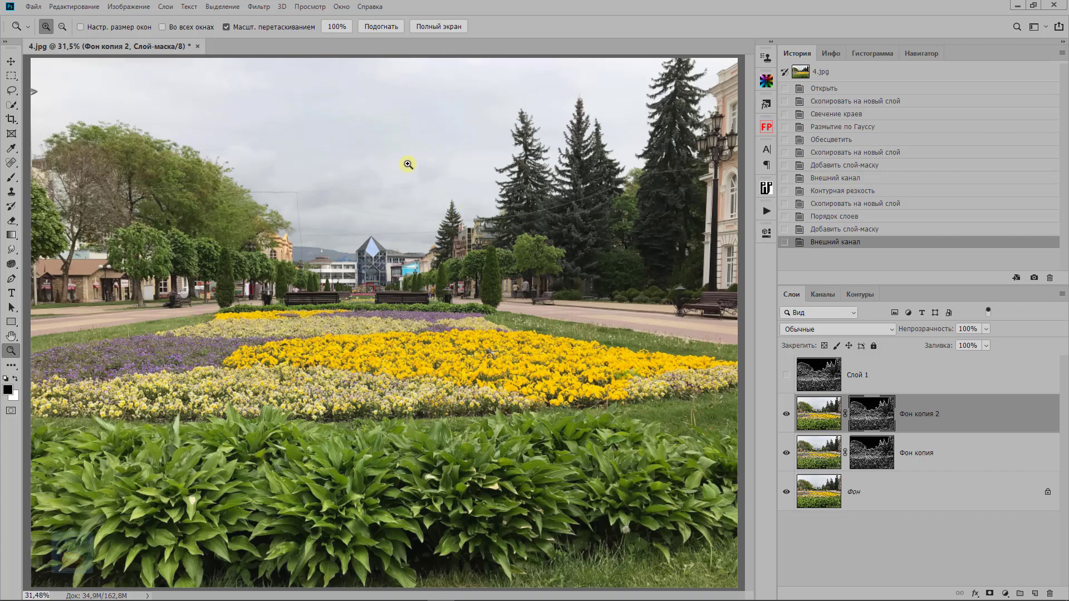
{"action": "left_click", "coordinate": [258, 6]}
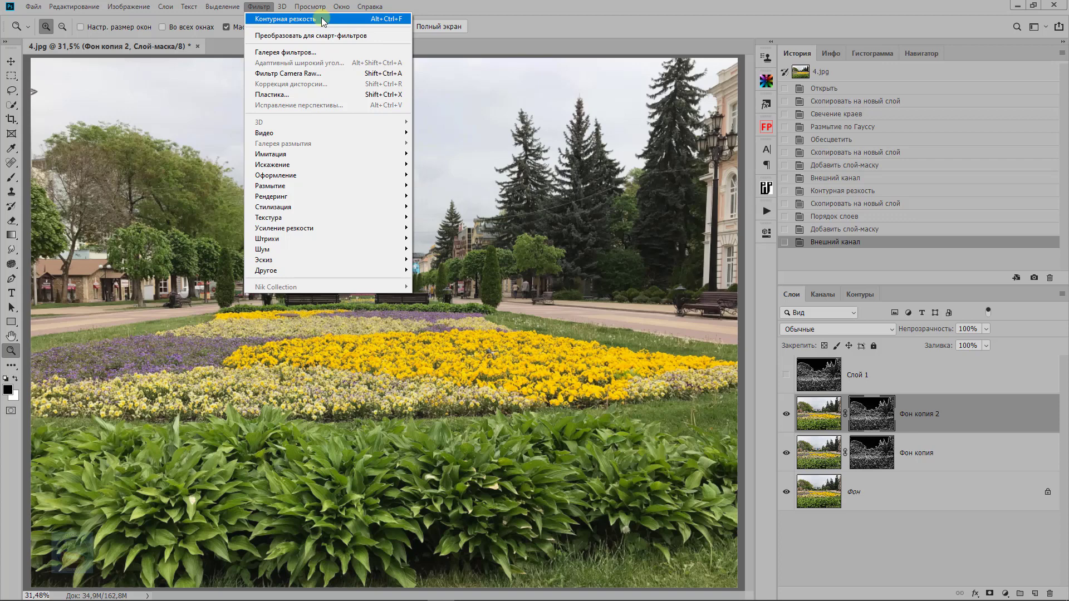
Step: Reapply Unsharp Mask to the Фон копия 2 image and fade it to Darken mode at 100%
{"action": "left_click", "coordinate": [322, 20]}
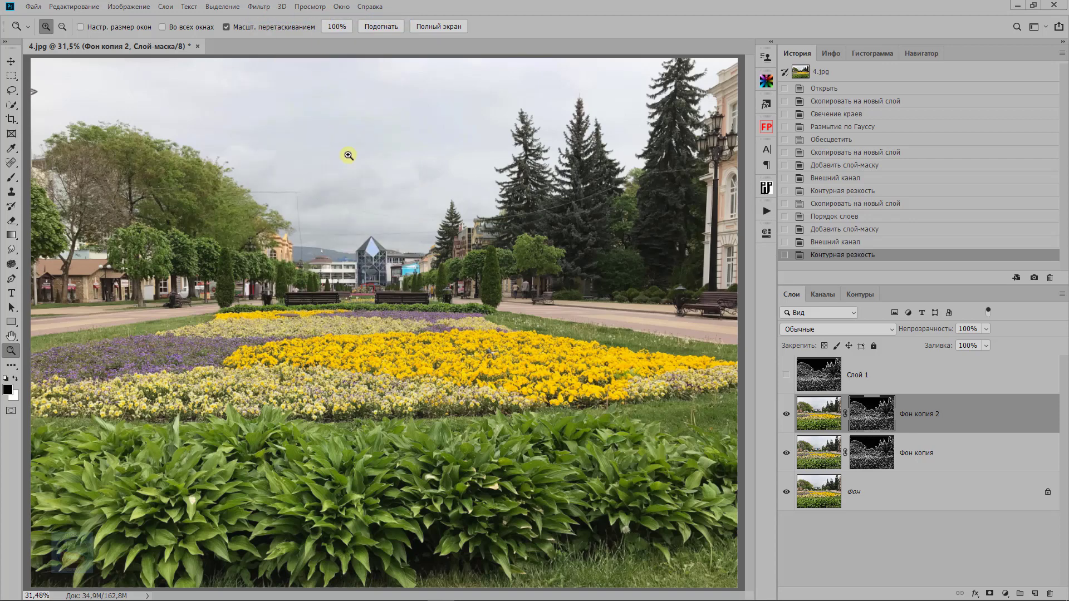
{"action": "key", "text": "ctrl+2"}
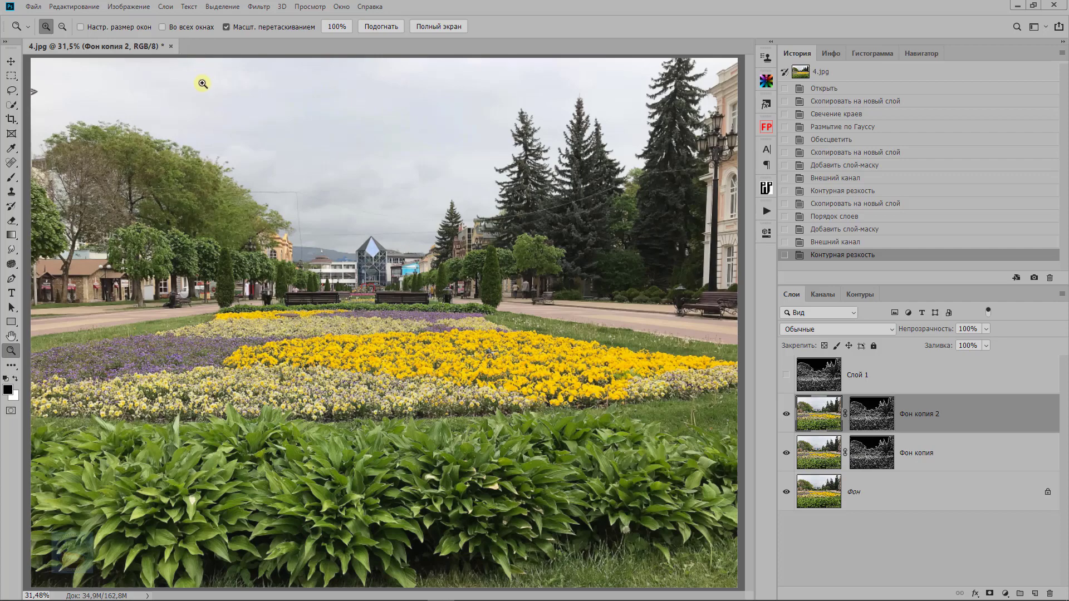
{"action": "left_click", "coordinate": [78, 6]}
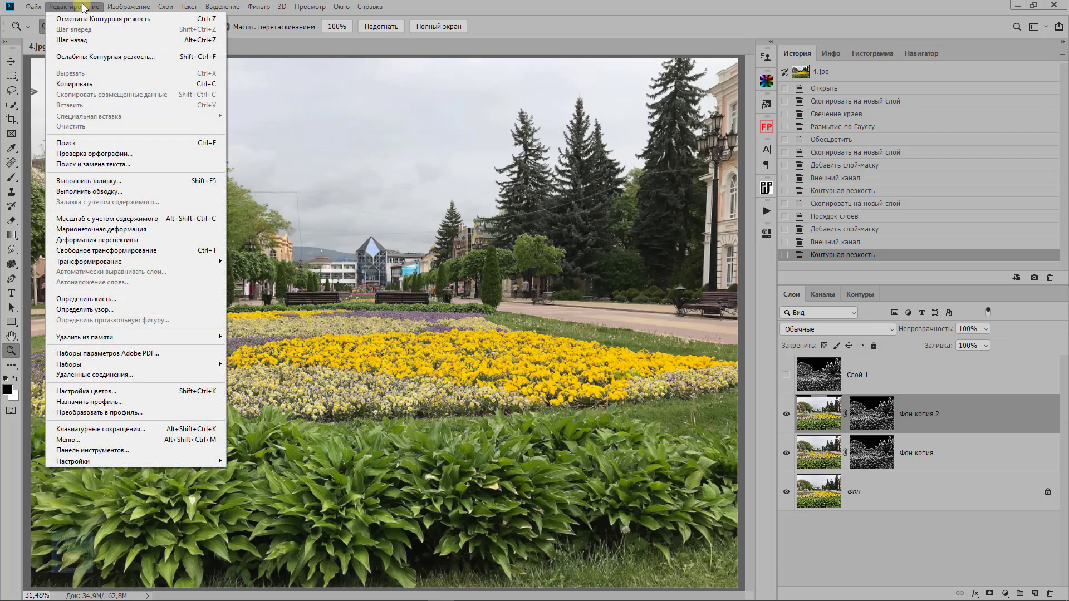
{"action": "left_click", "coordinate": [86, 57]}
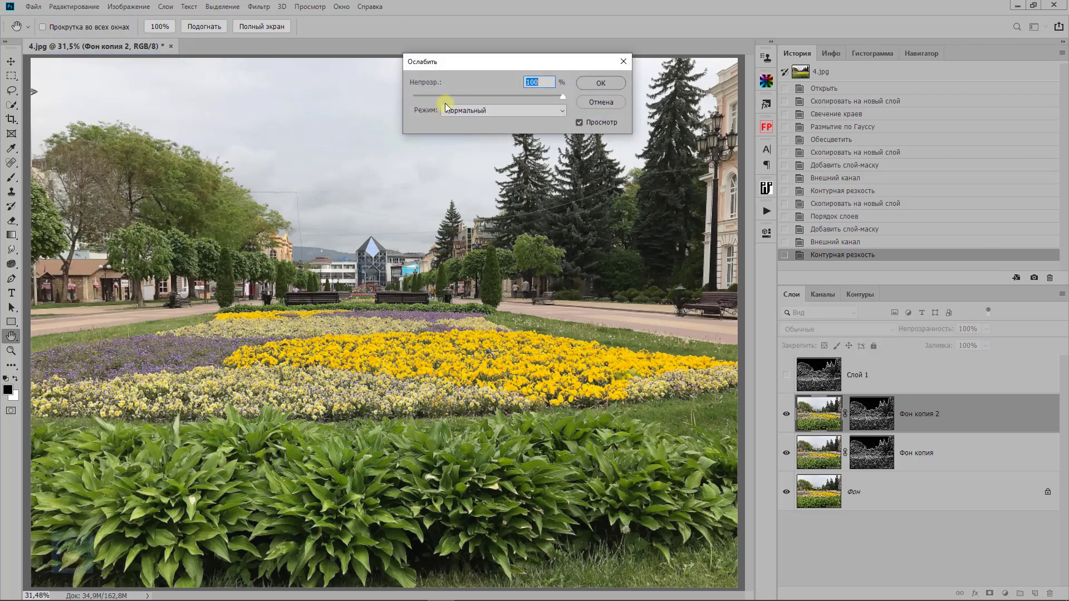
{"action": "left_click", "coordinate": [562, 111]}
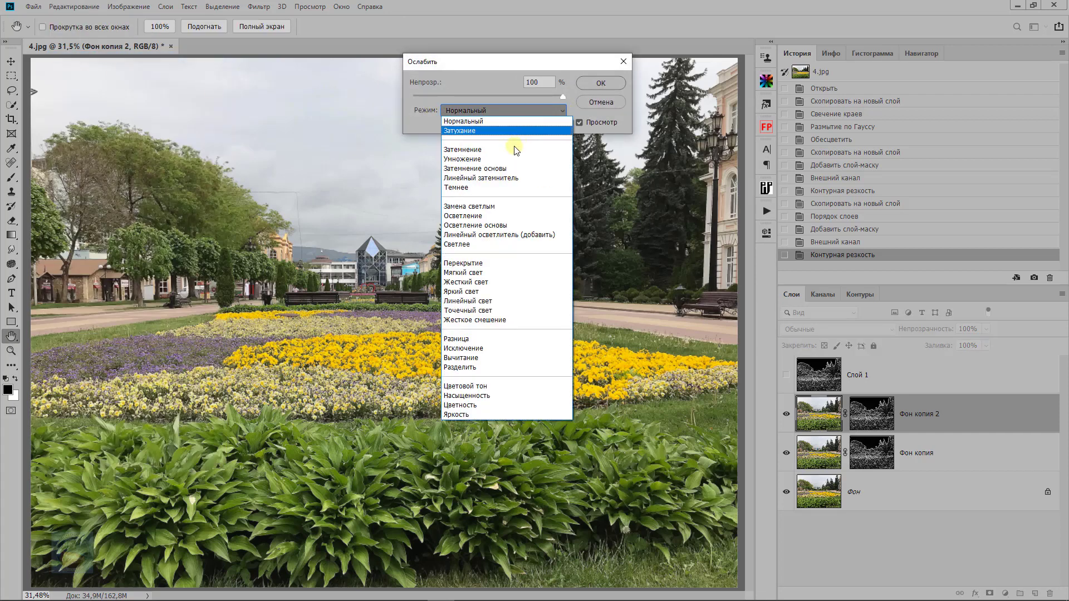
{"action": "left_click", "coordinate": [509, 150]}
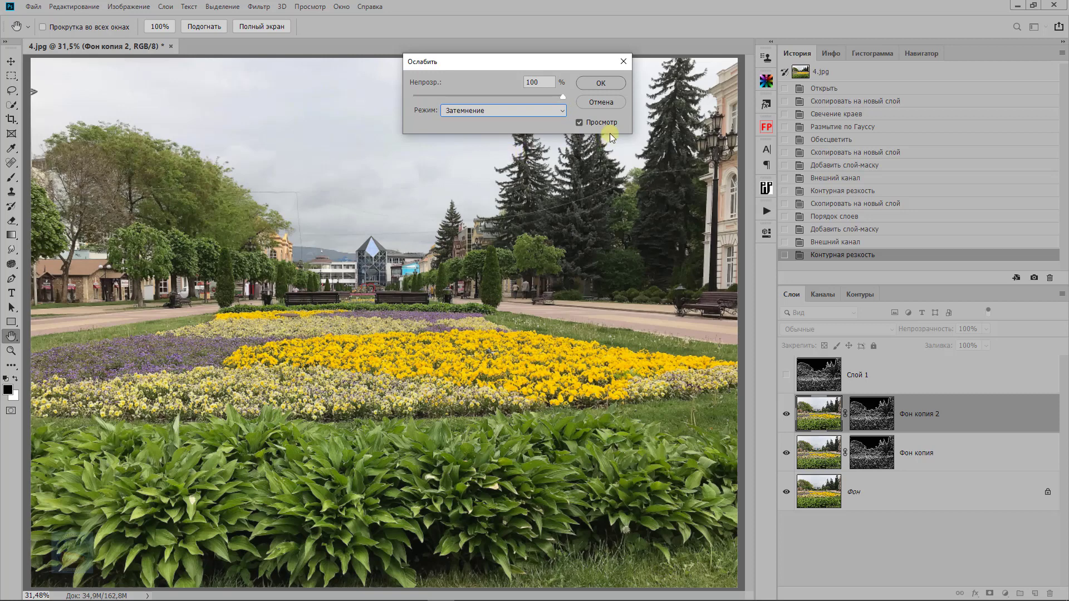
{"action": "left_click", "coordinate": [601, 83]}
Step: Compare the Darken fade with undo, then lower Фон копия 2 to 50% opacity
{"action": "key", "text": "z"}
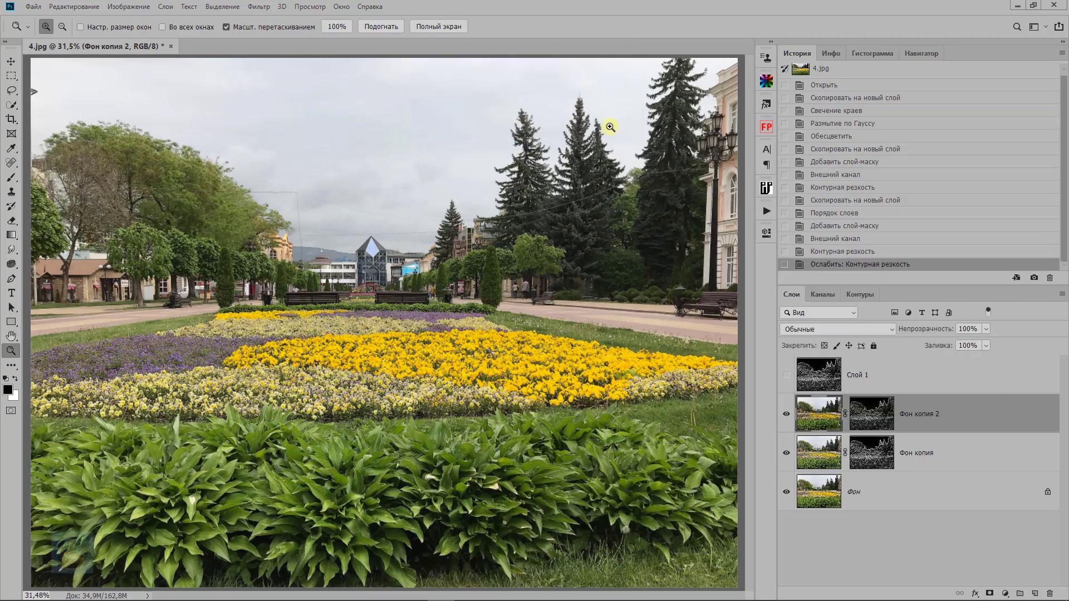
{"action": "key", "text": "ctrl+z"}
{"action": "key", "text": "ctrl+z"}
{"action": "mouse_move", "coordinate": [935, 329]}
{"action": "left_mouse_down"}
{"action": "mouse_move", "coordinate": [785, 334]}
{"action": "mouse_move", "coordinate": [1002, 327]}
{"action": "left_mouse_up"}
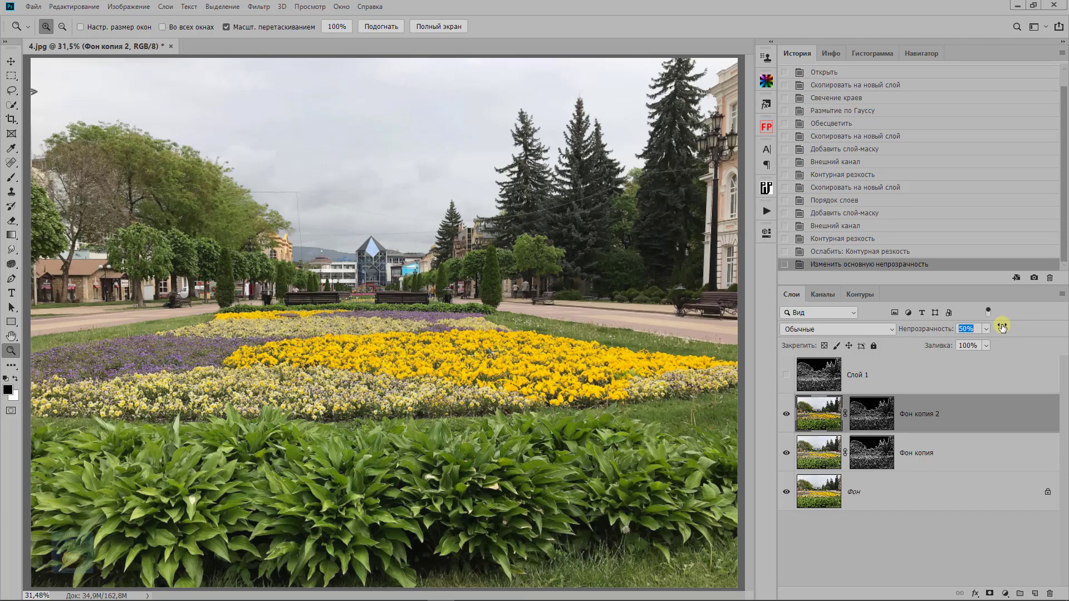
{"action": "left_click", "coordinate": [972, 414]}
{"action": "left_click", "coordinate": [786, 492], "text": "alt"}
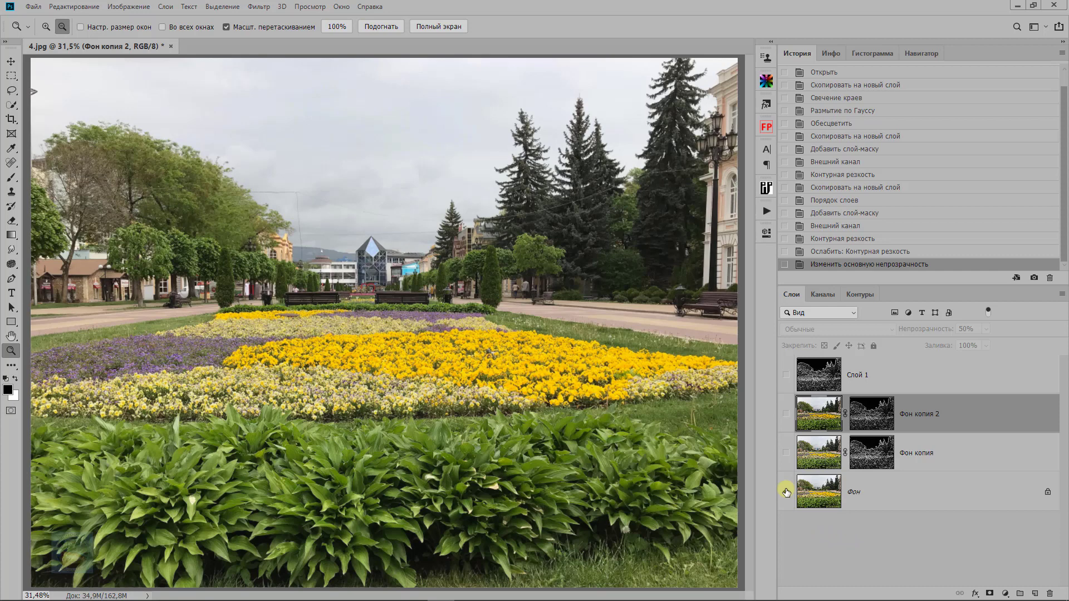
{"action": "left_click", "coordinate": [786, 491], "text": "alt"}
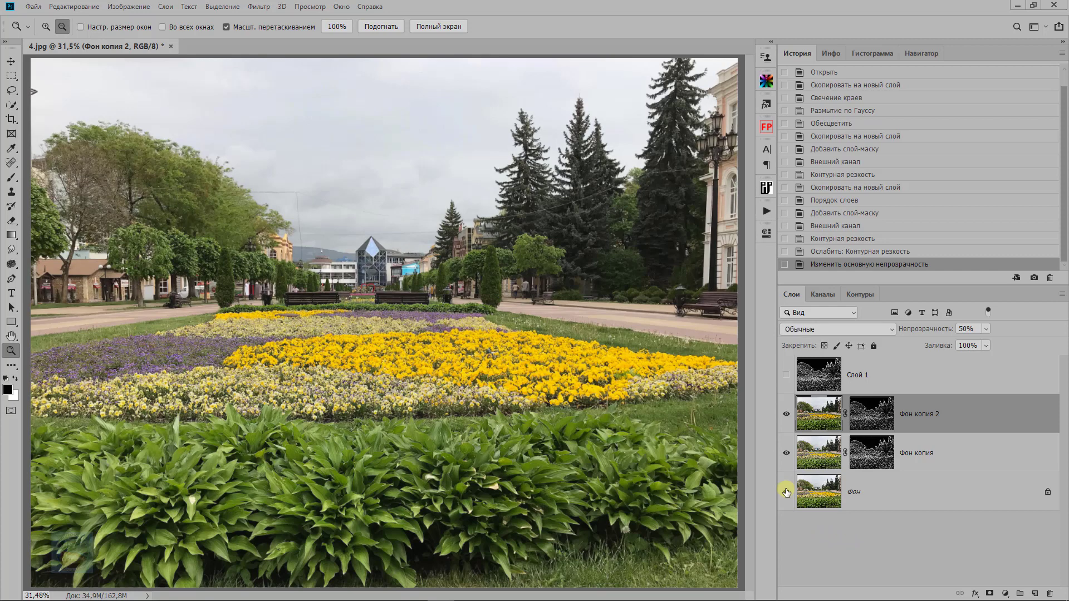
{"action": "left_click", "coordinate": [786, 492], "text": "alt"}
{"action": "left_click", "coordinate": [786, 491], "text": "alt"}
{"action": "left_click", "coordinate": [786, 491], "text": "alt"}
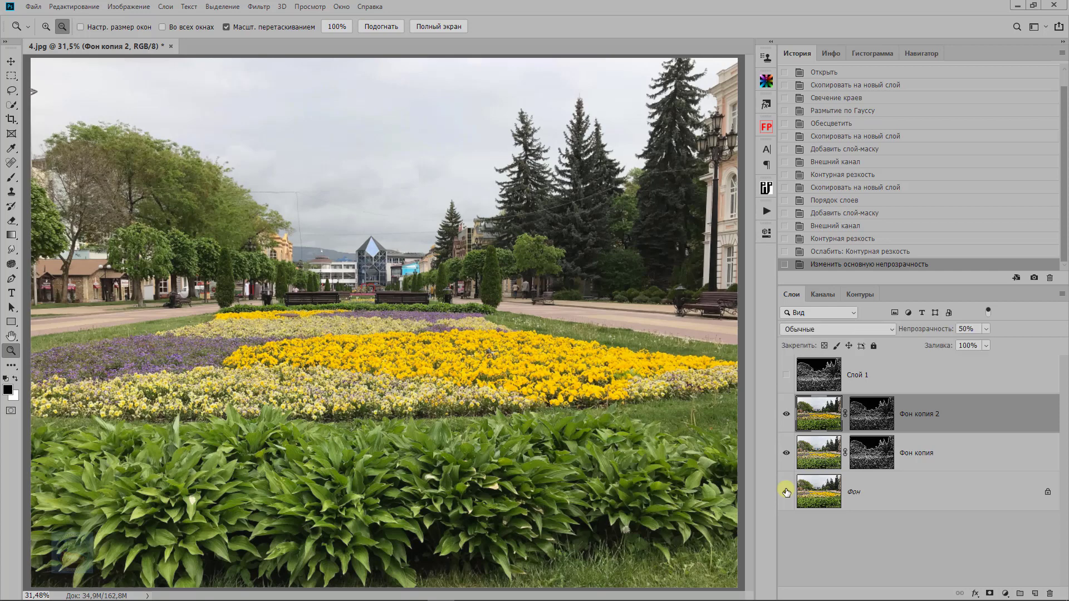
{"action": "left_click", "coordinate": [786, 492], "text": "alt"}
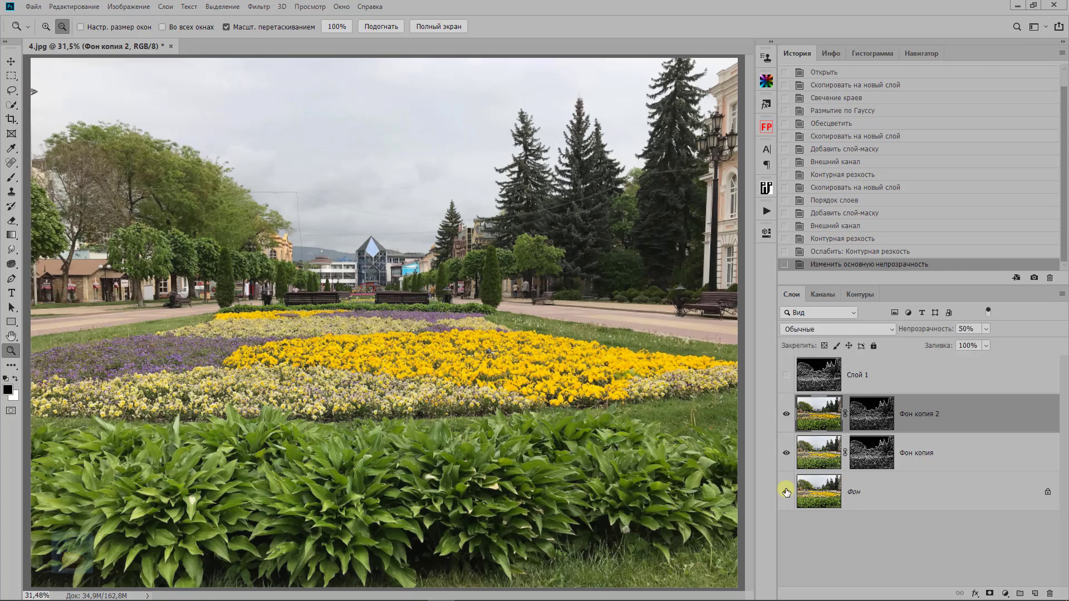
{"action": "left_click", "coordinate": [786, 492], "text": "alt"}
{"action": "left_click", "coordinate": [786, 491], "text": "alt"}
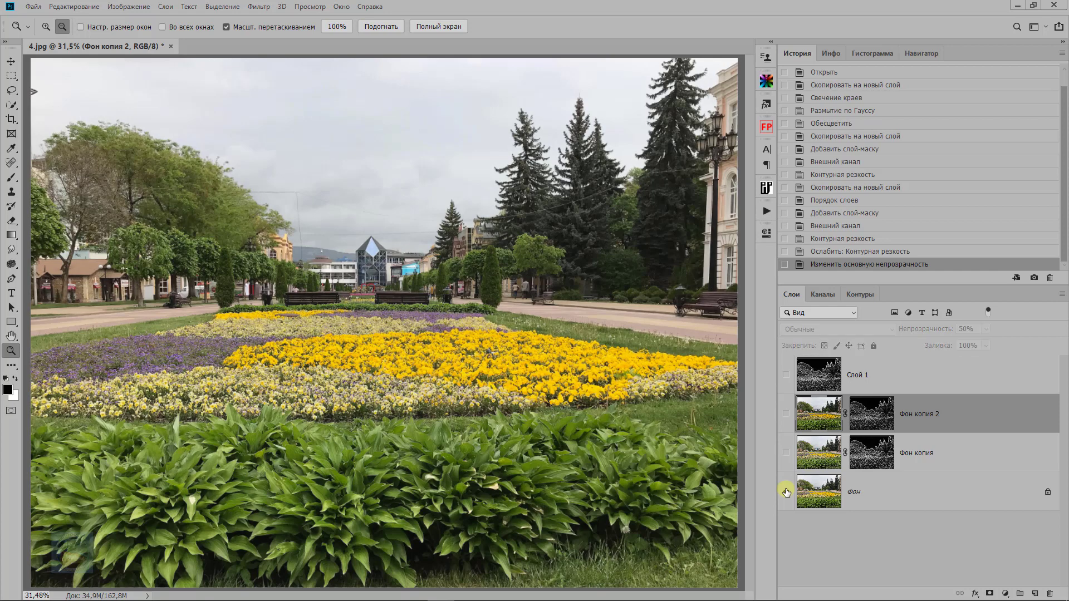
{"action": "left_click", "coordinate": [786, 491], "text": "alt"}
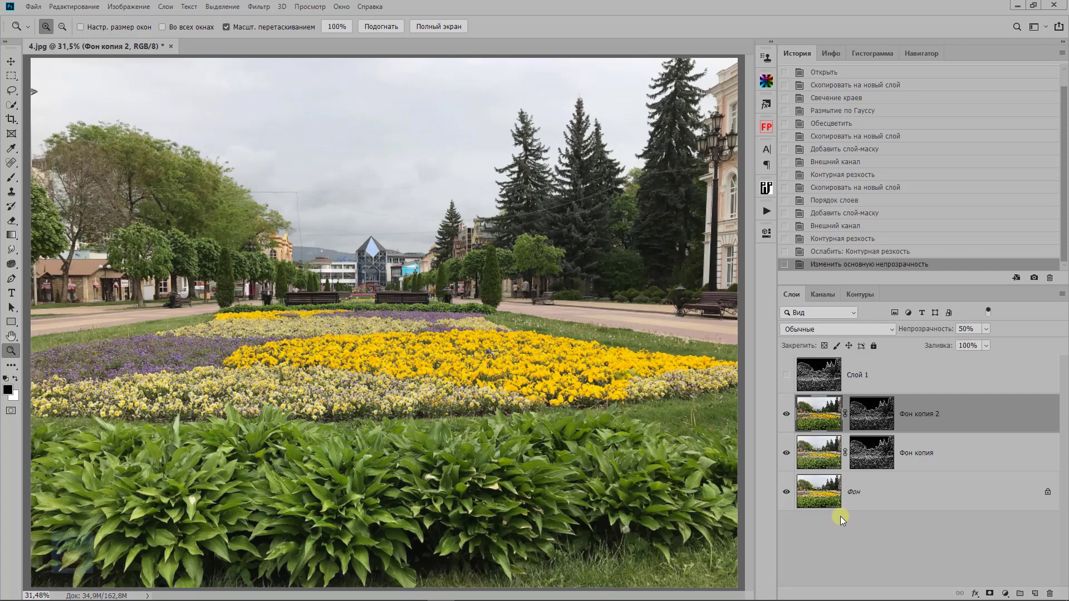